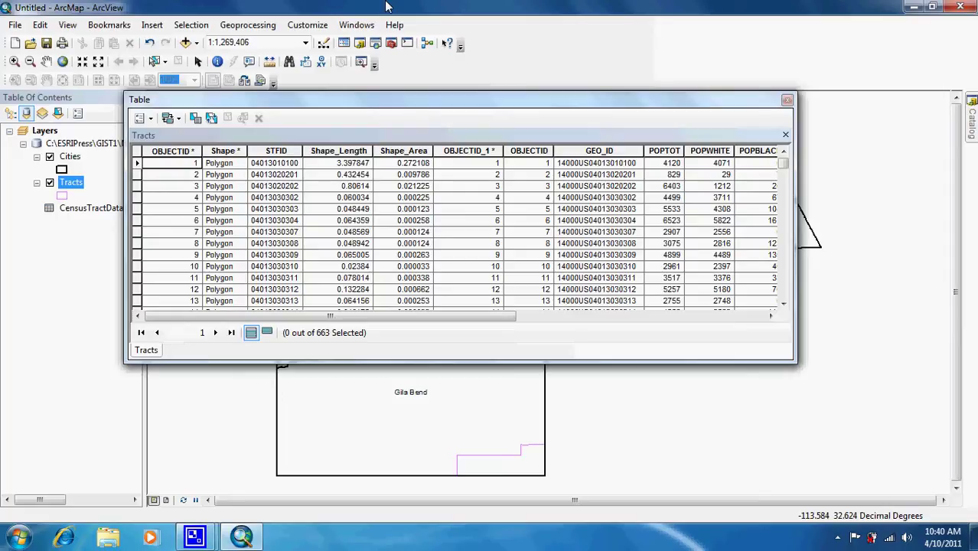
Add a field named X of type Double to the Tracts attribute table
click(150, 118)
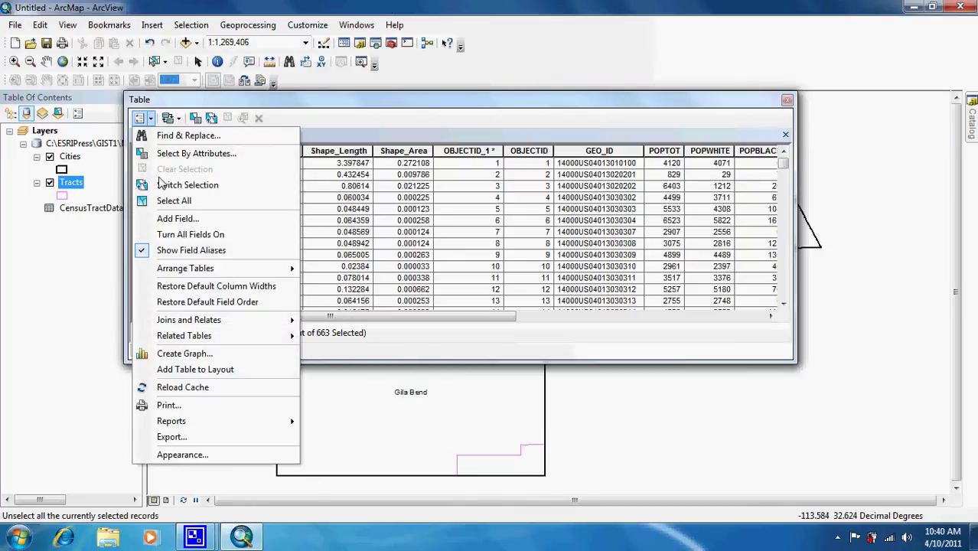
click(178, 219)
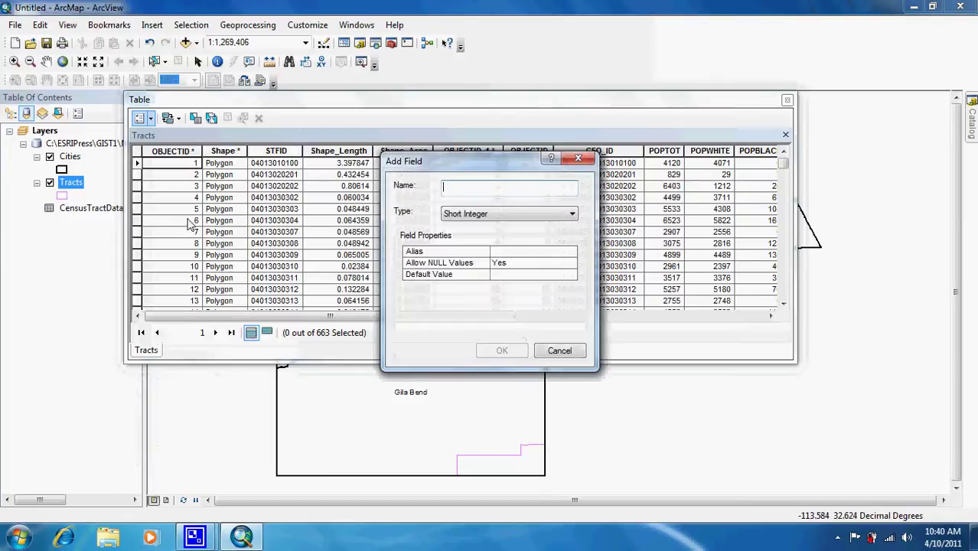
text(X)
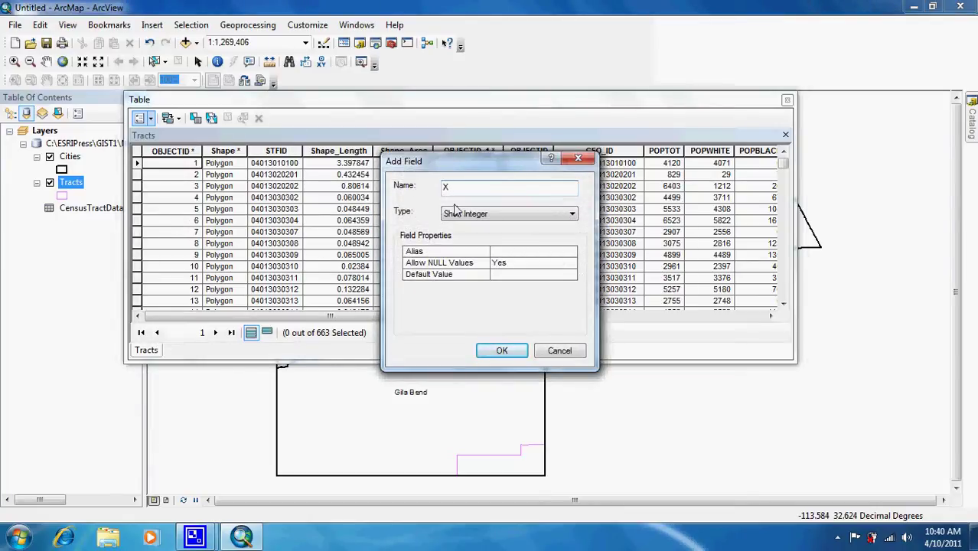
click(476, 213)
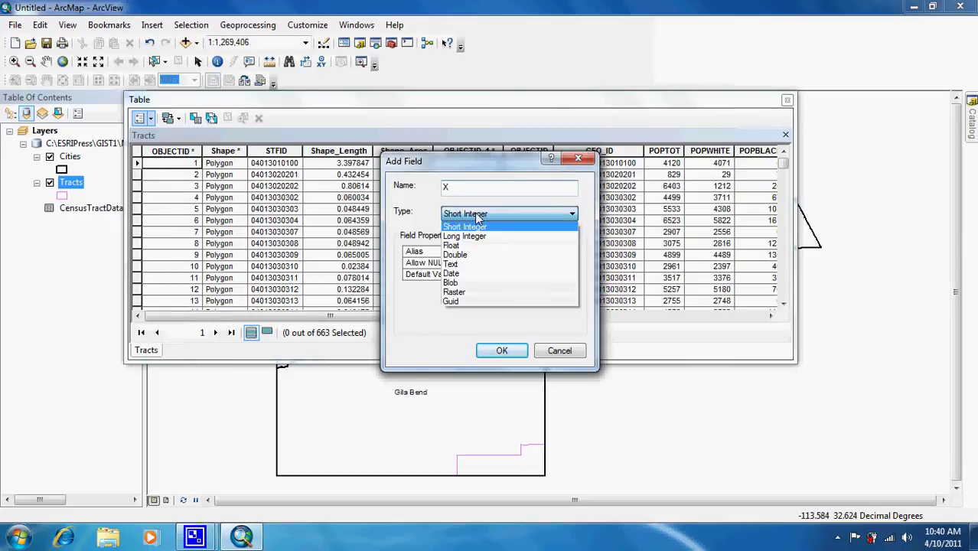
click(476, 255)
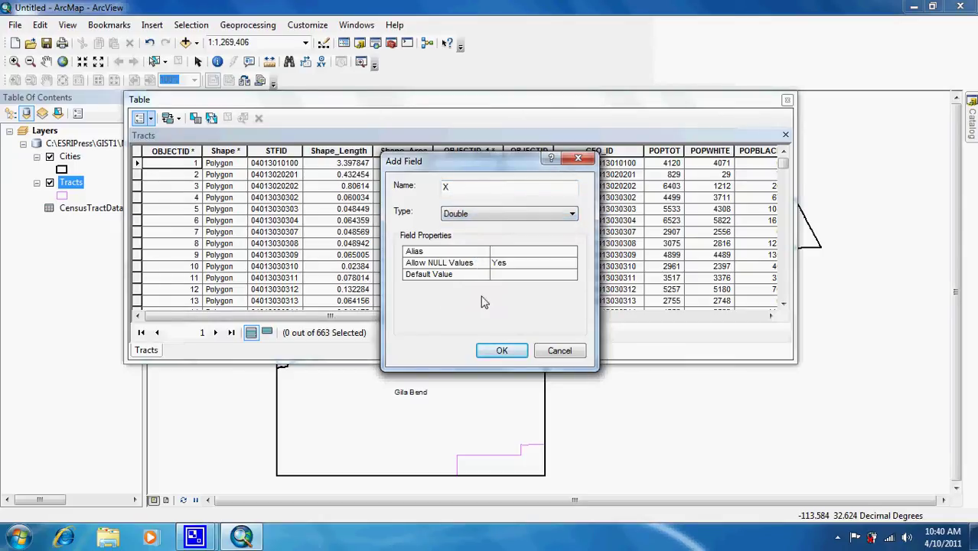
click(501, 352)
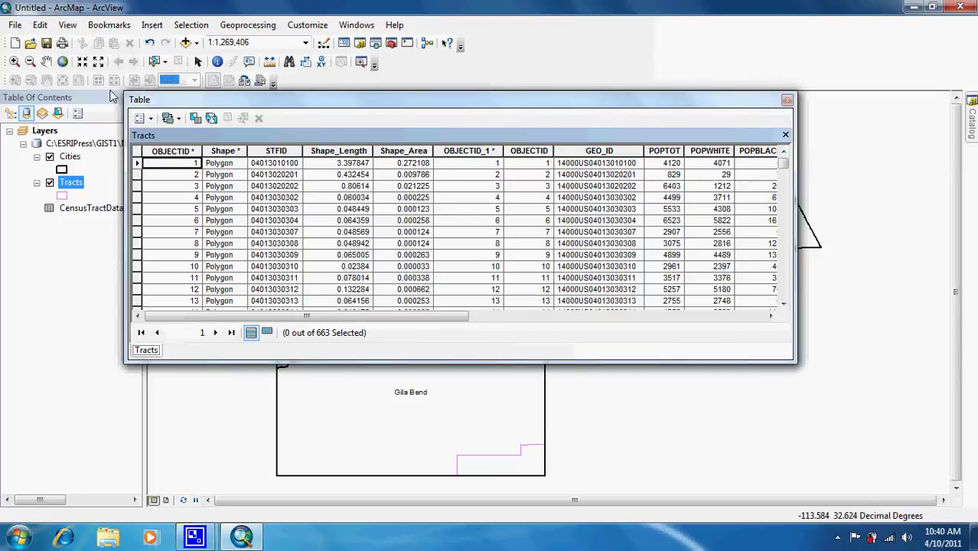
Add a field named Y of type Double to the Tracts attribute table
click(151, 120)
click(184, 218)
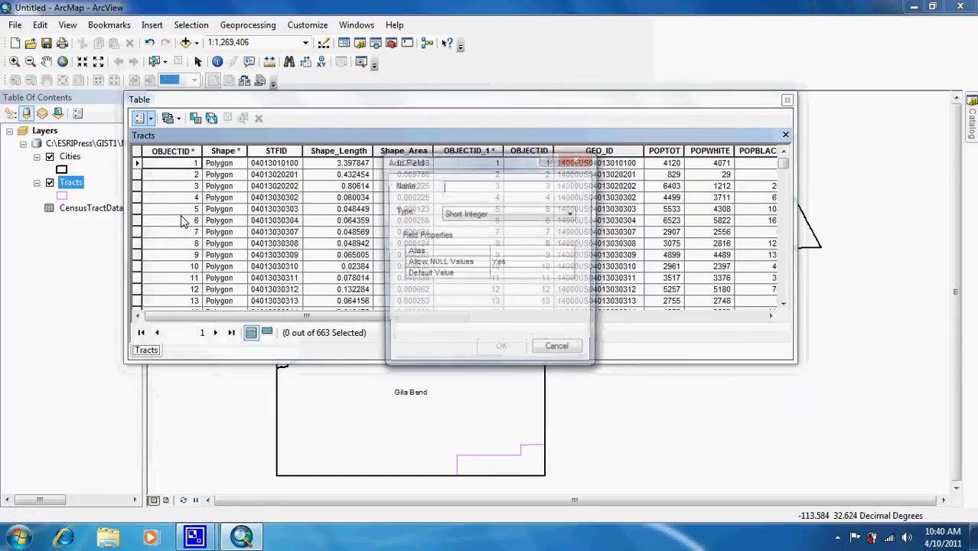
text(Y)
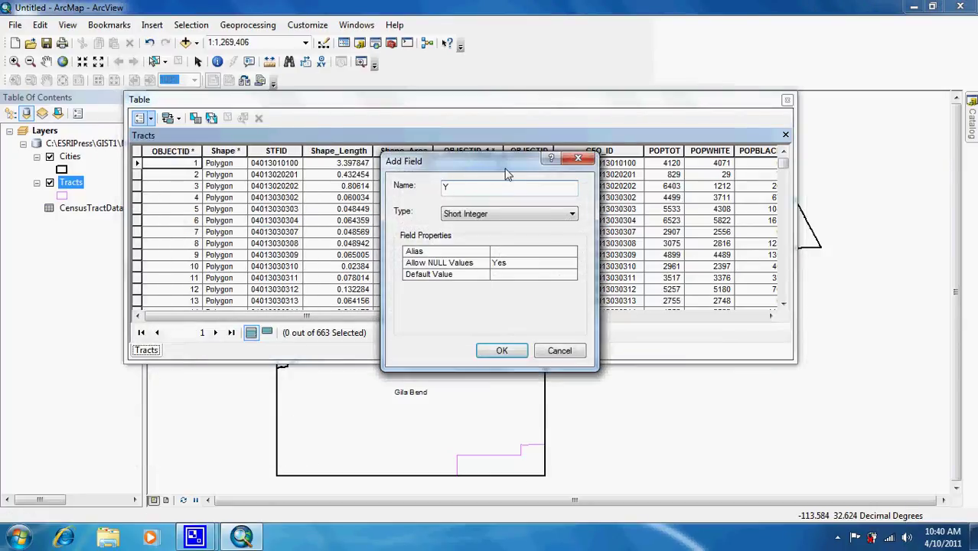
click(526, 215)
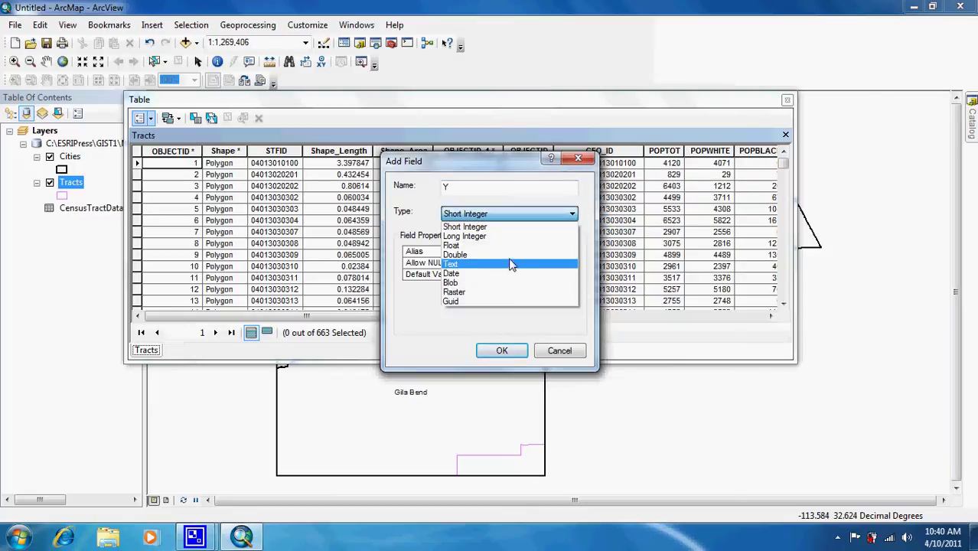
click(512, 255)
click(501, 350)
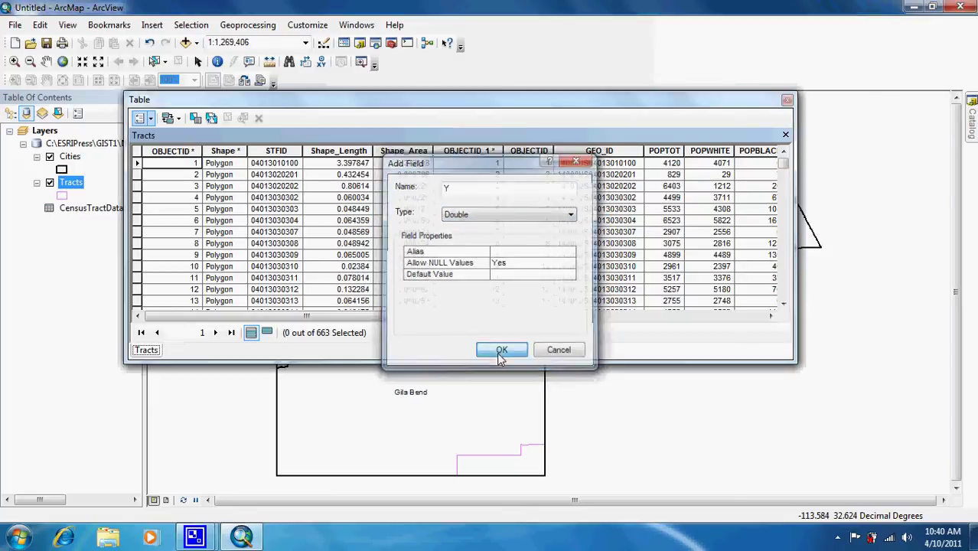
Calculate the Tracts.X field's geometry as the X Coordinate of Centroid in decimal degrees, using the data source's coordinate system
drag(369, 316, 733, 315)
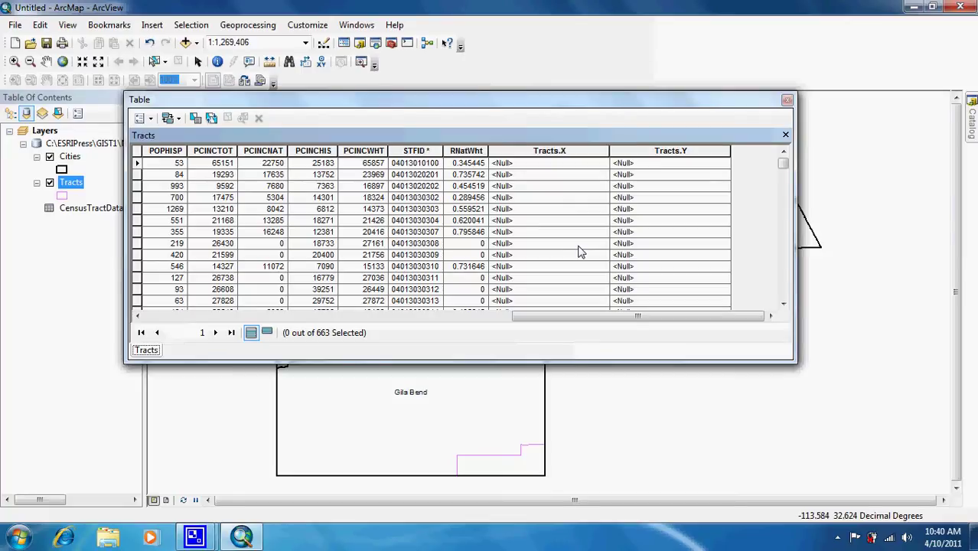
right_click(549, 151)
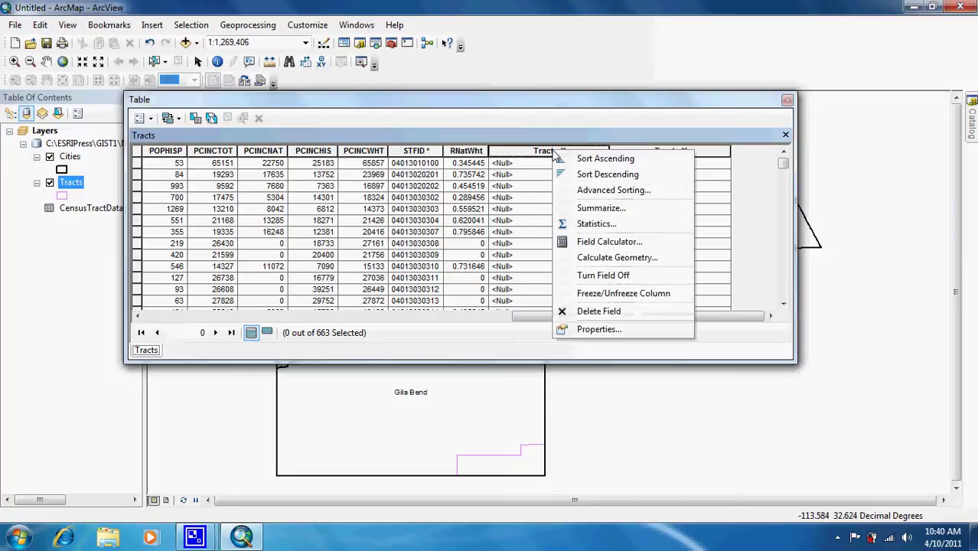
click(617, 258)
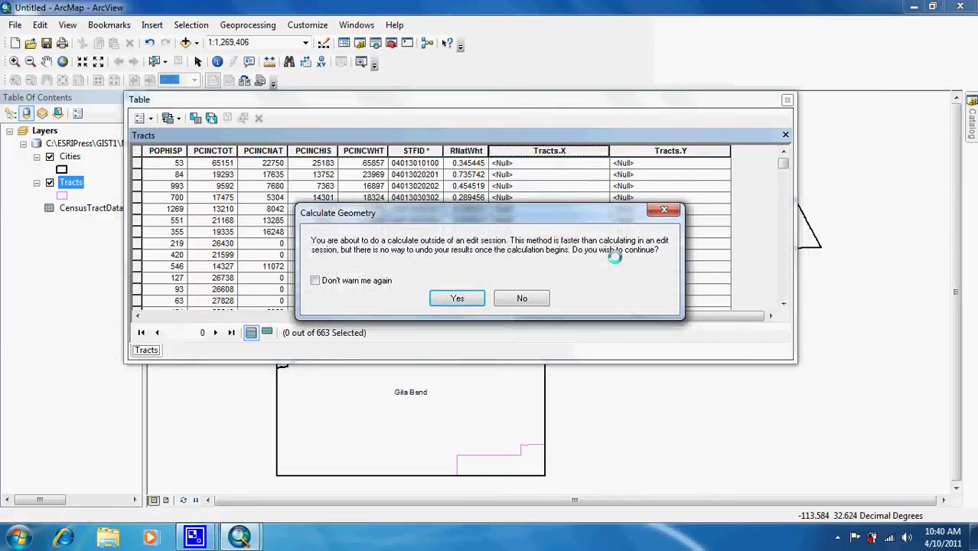
click(453, 300)
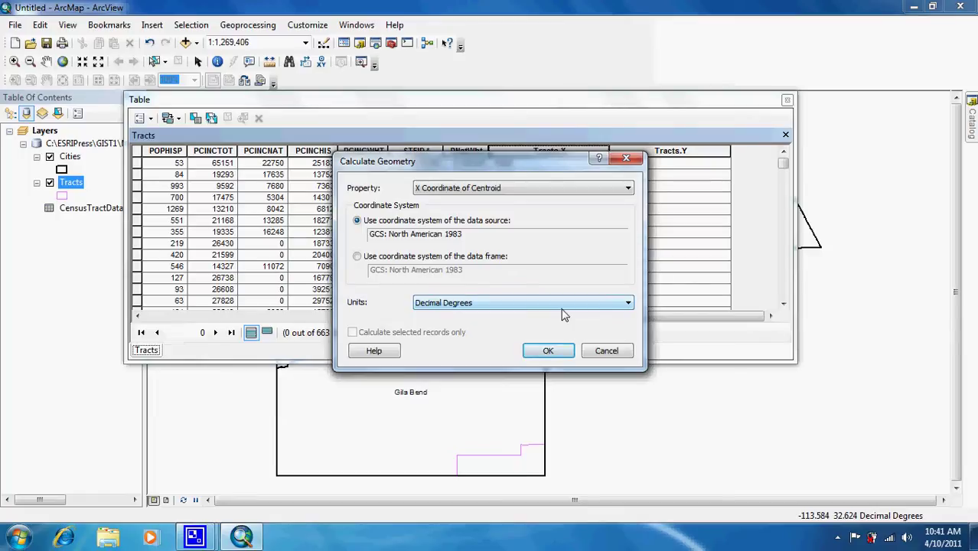
click(548, 351)
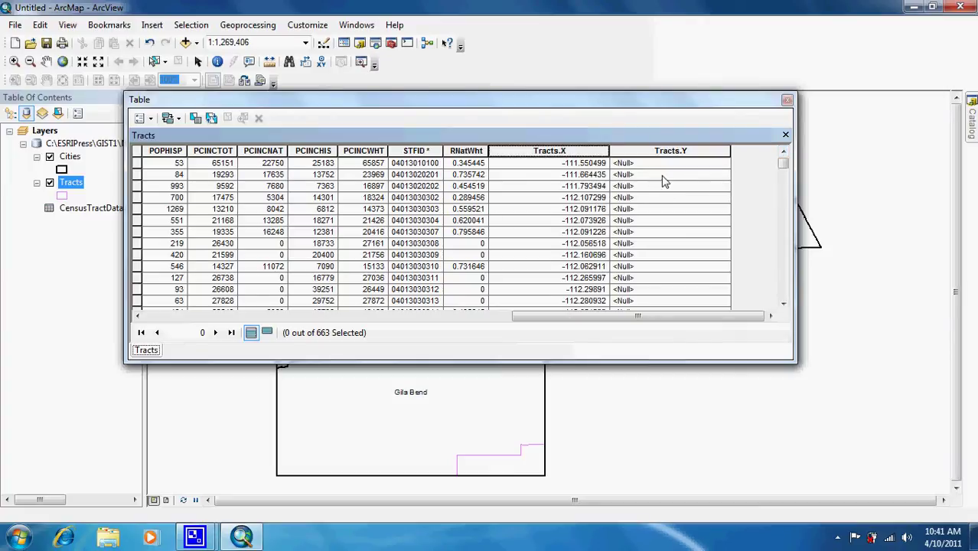
Calculate the Tracts.Y field's geometry with the X Coordinate of Centroid property in decimal degrees
right_click(671, 152)
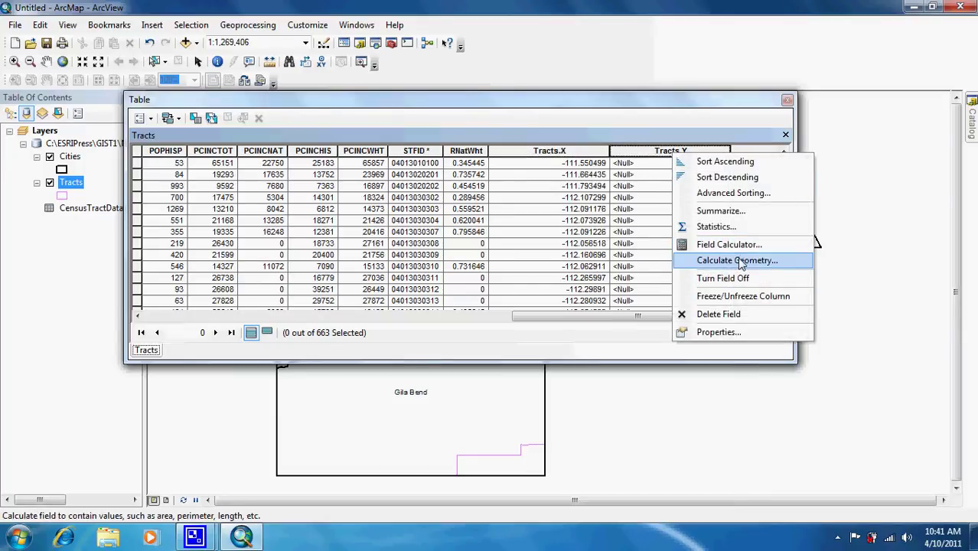
click(737, 261)
click(456, 299)
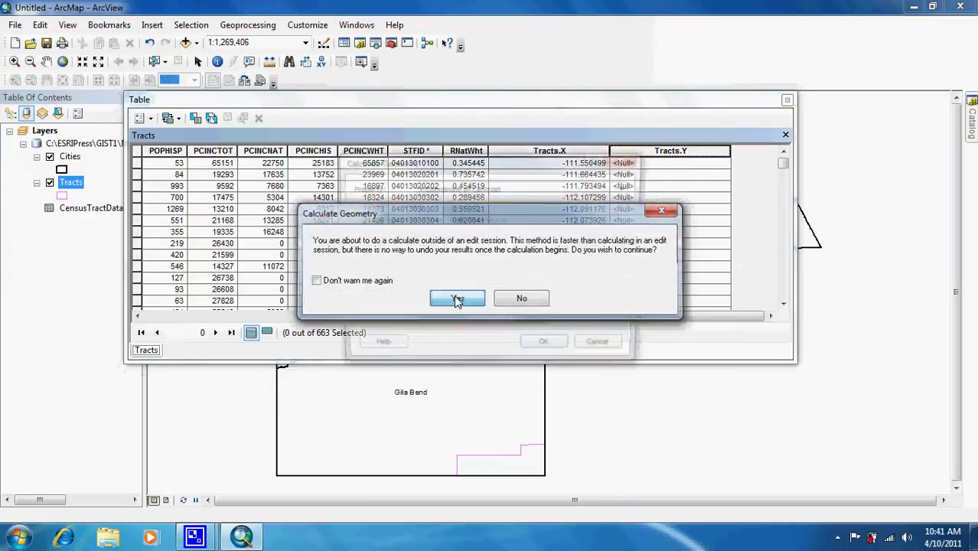
click(551, 350)
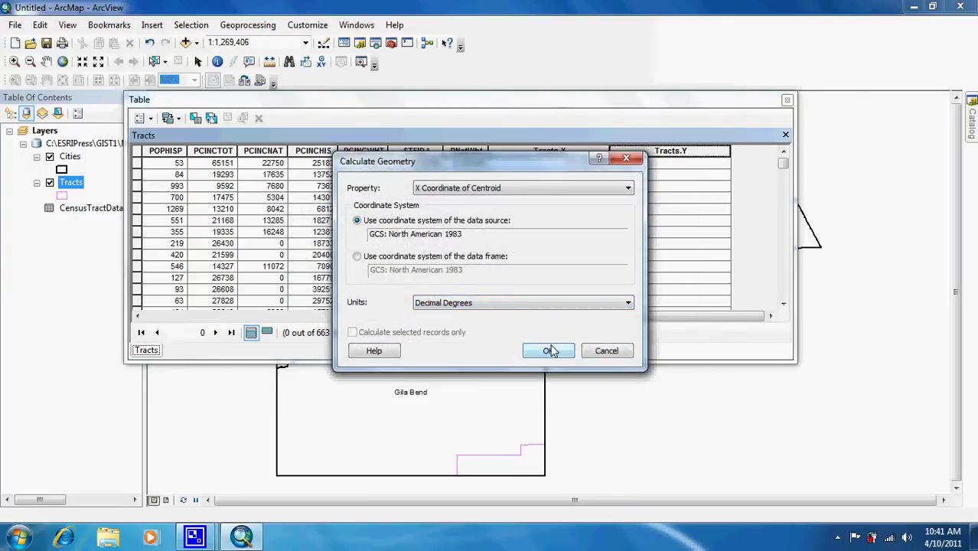
click(554, 352)
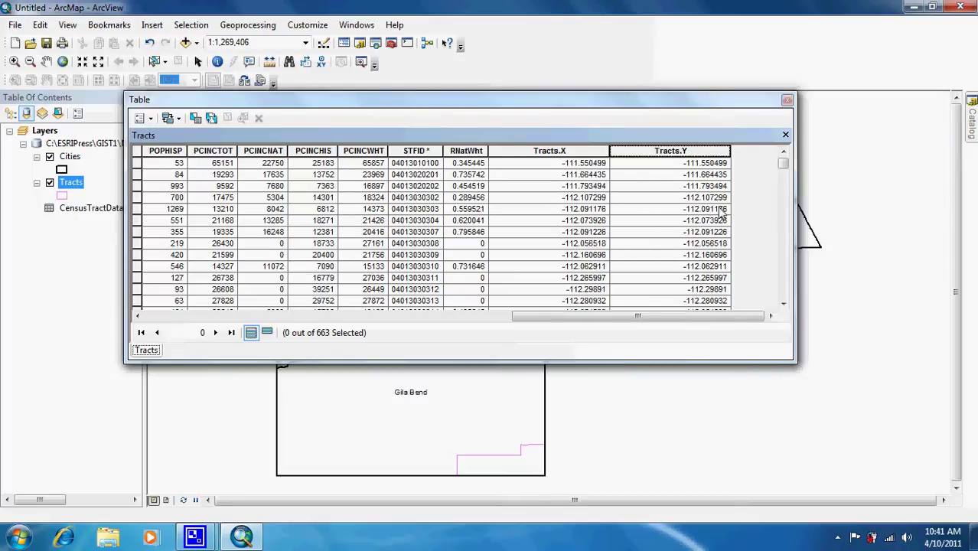
Recalculate the Tracts.Y field's geometry as the Y Coordinate of Centroid in decimal degrees, using the data source's coordinate system
right_click(681, 152)
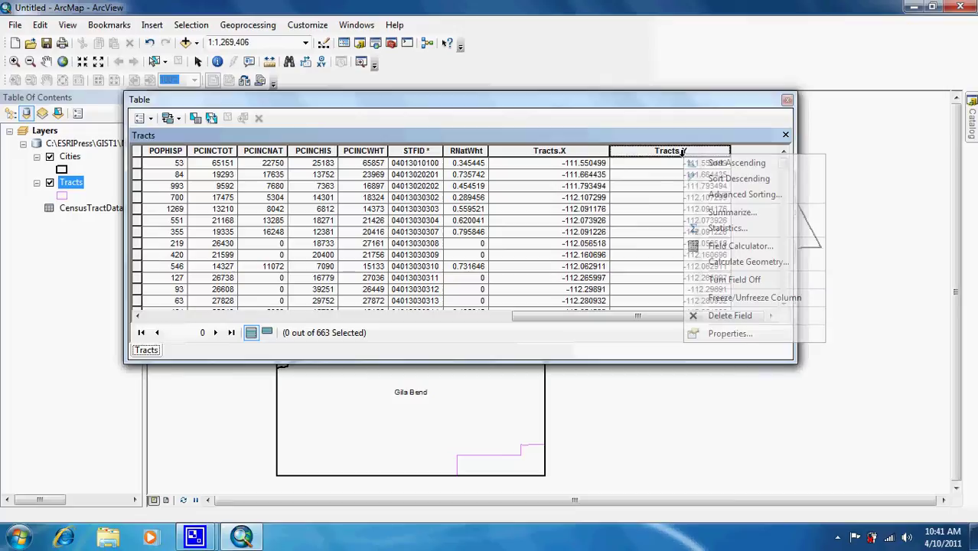
click(722, 262)
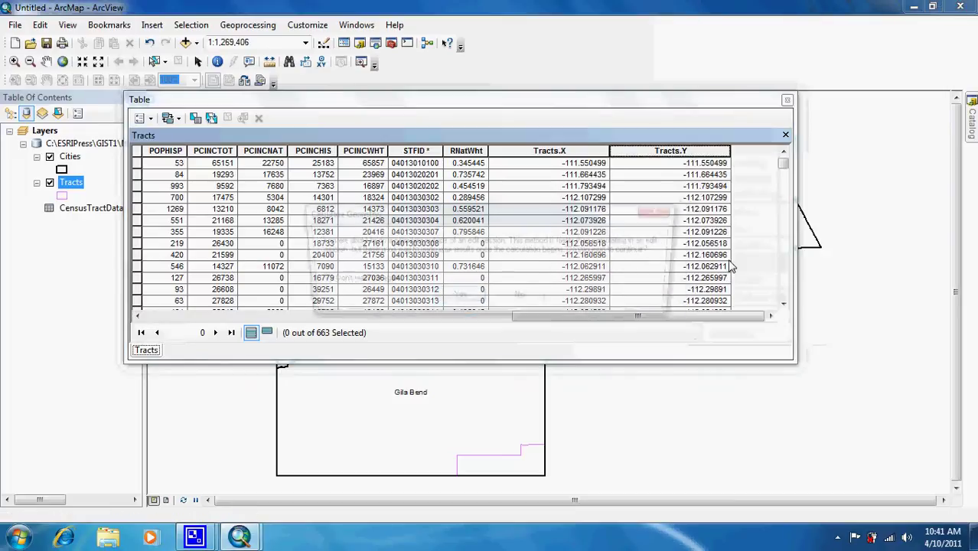
click(466, 296)
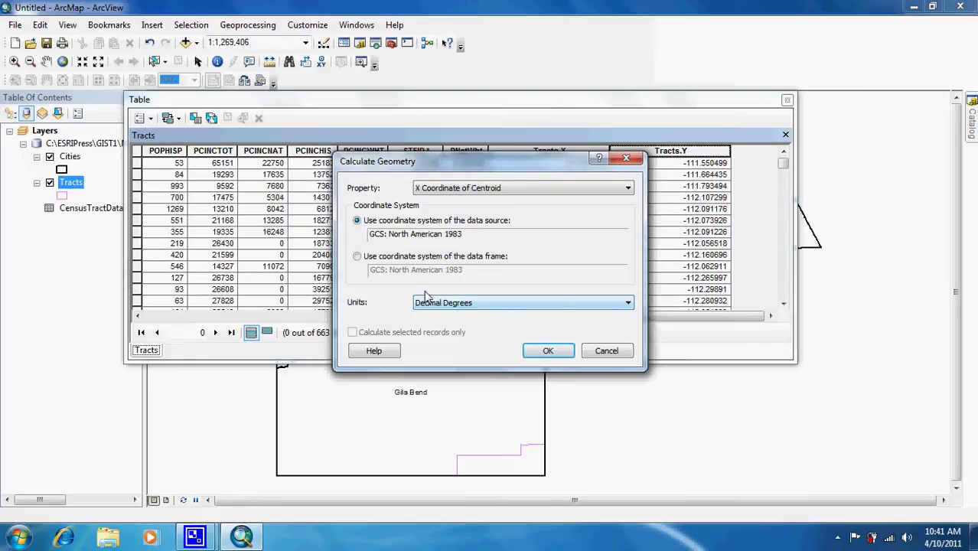
click(540, 192)
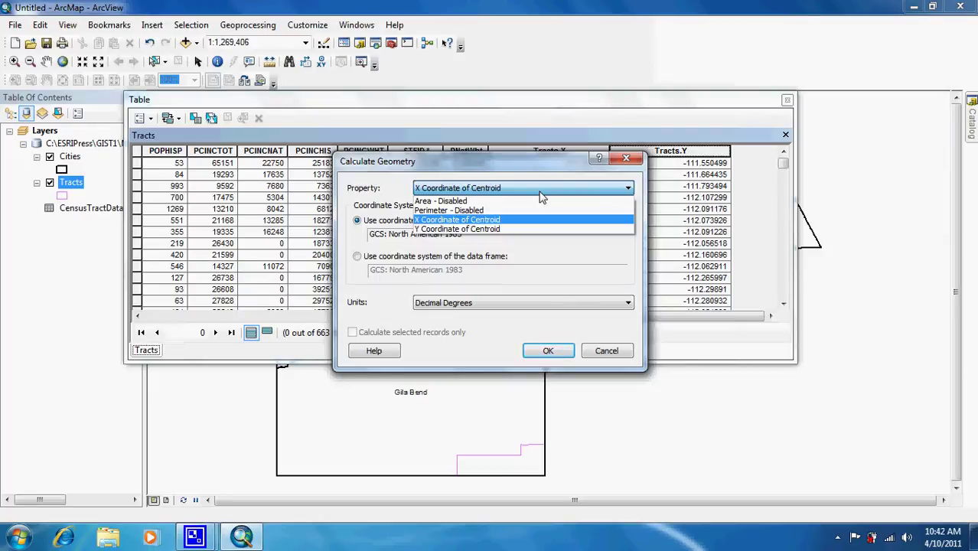
click(518, 231)
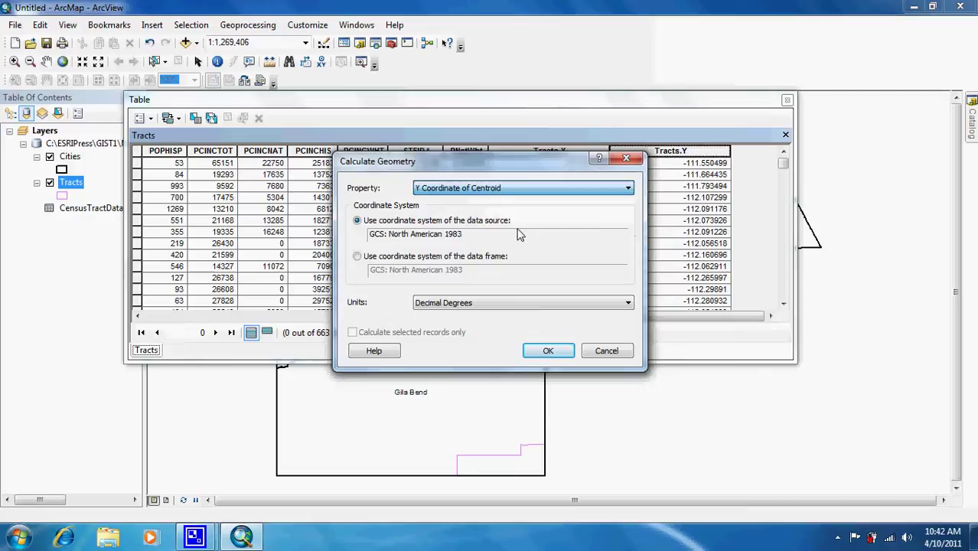
click(546, 352)
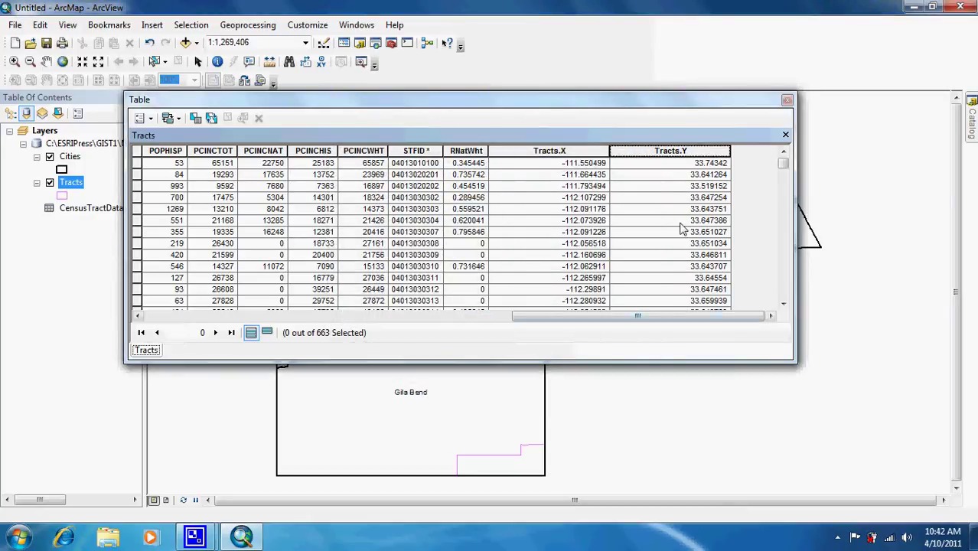
right_click(664, 151)
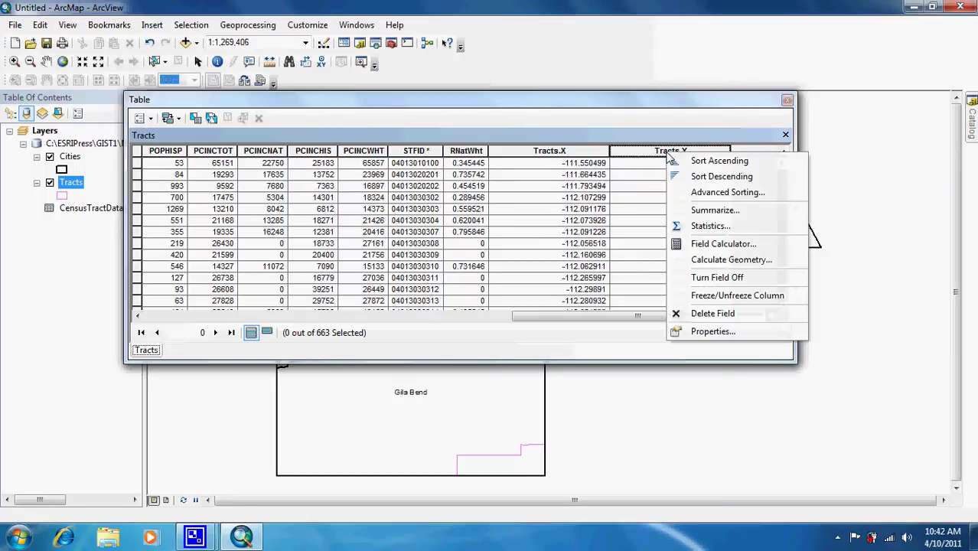
click(736, 259)
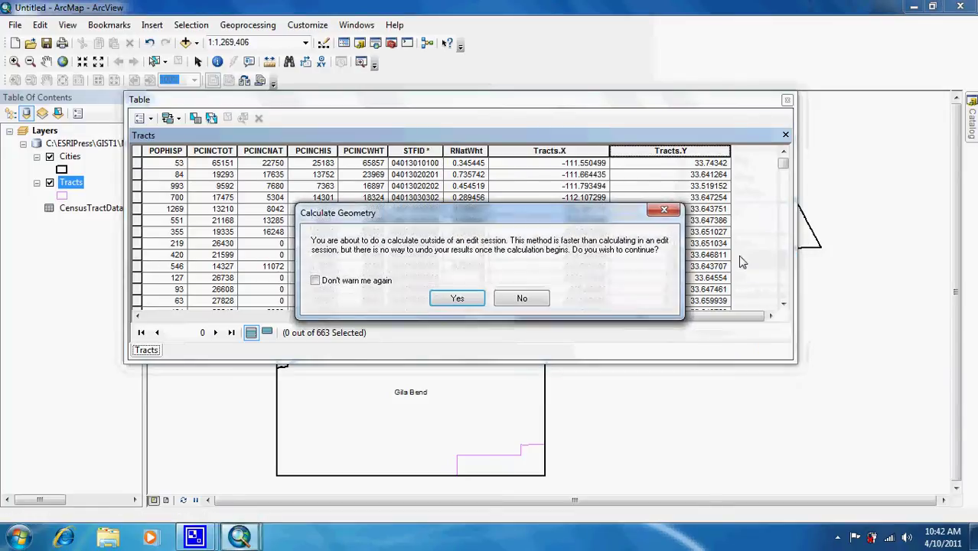
click(468, 297)
click(505, 191)
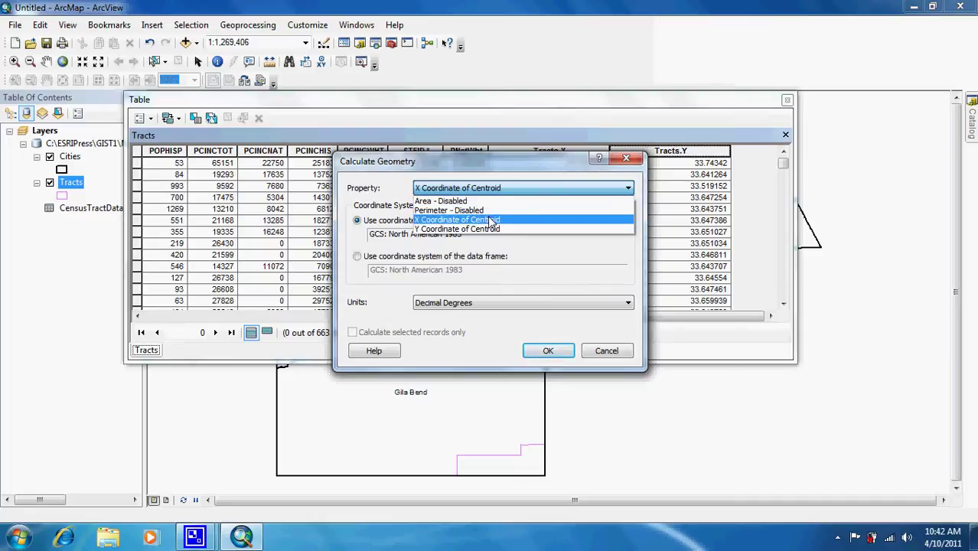
click(606, 356)
click(606, 357)
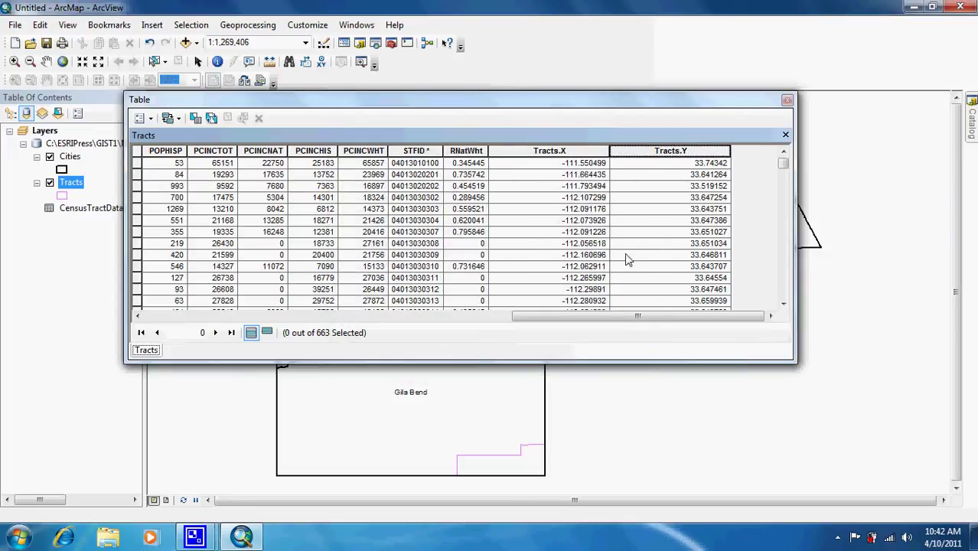
Start exporting all records of the Tracts table, with MaricopaCountyFiles.gdb in GIST1\MyExercises\Chapter4 as the output location
click(149, 121)
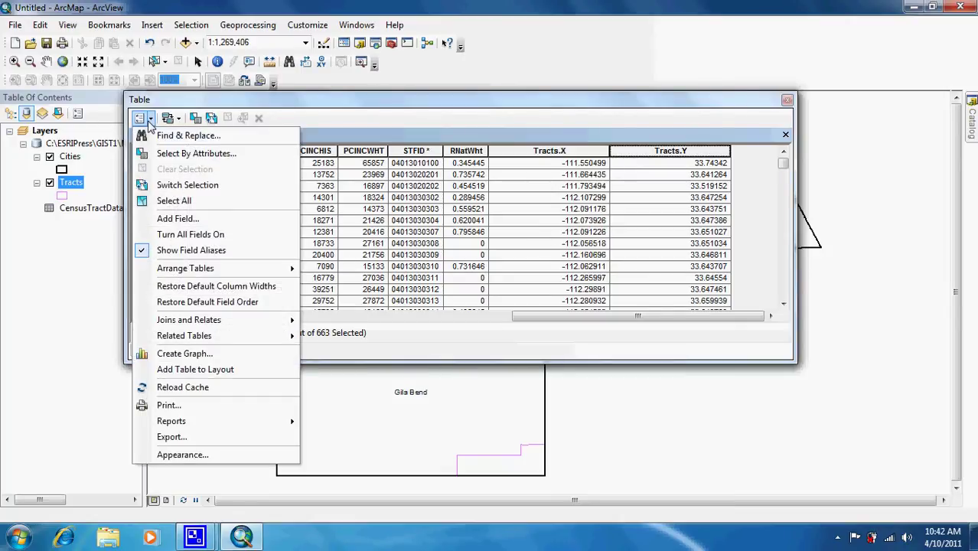
click(191, 442)
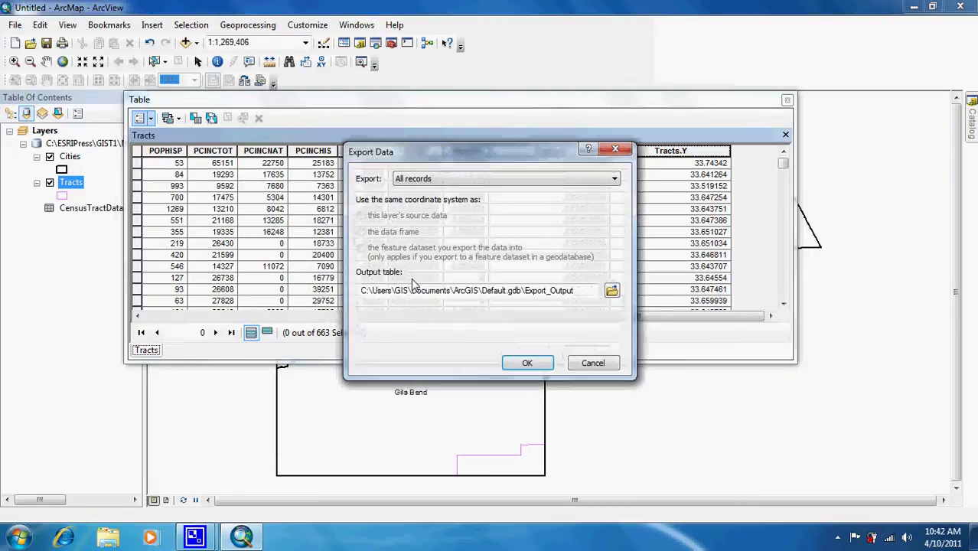
click(612, 290)
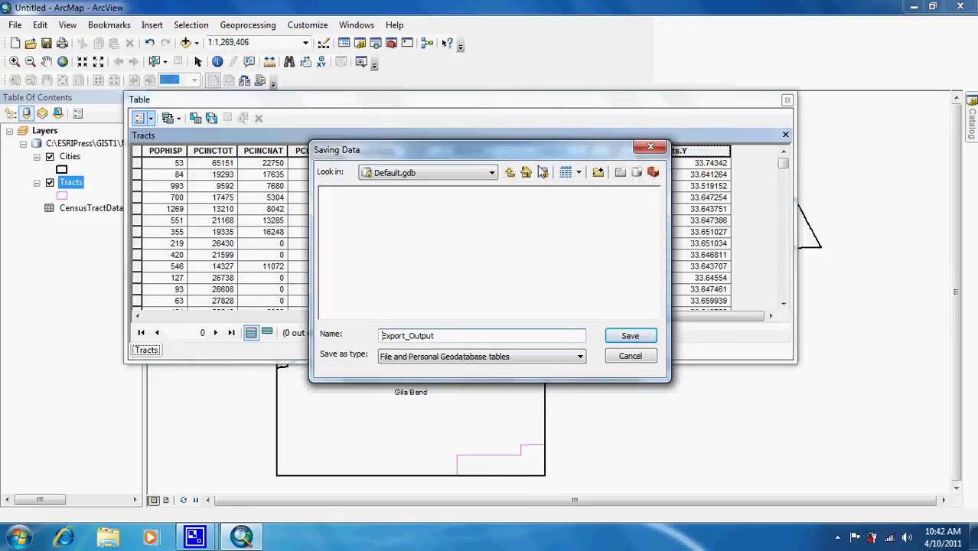
click(509, 173)
click(492, 172)
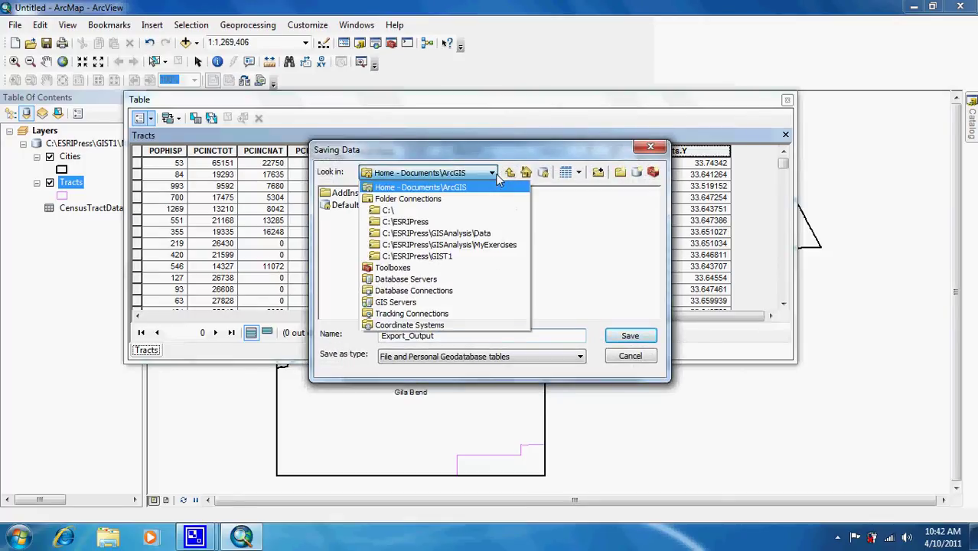
click(450, 255)
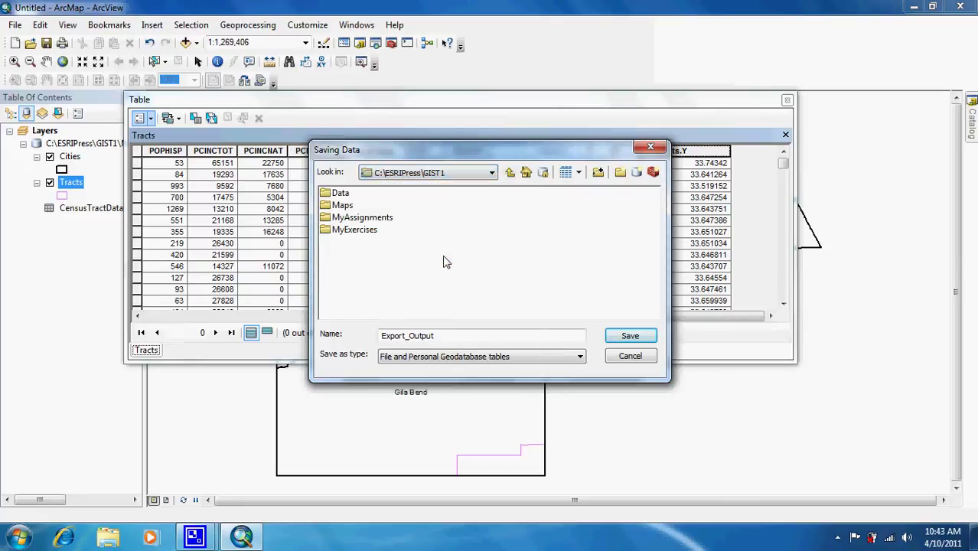
double_click(353, 230)
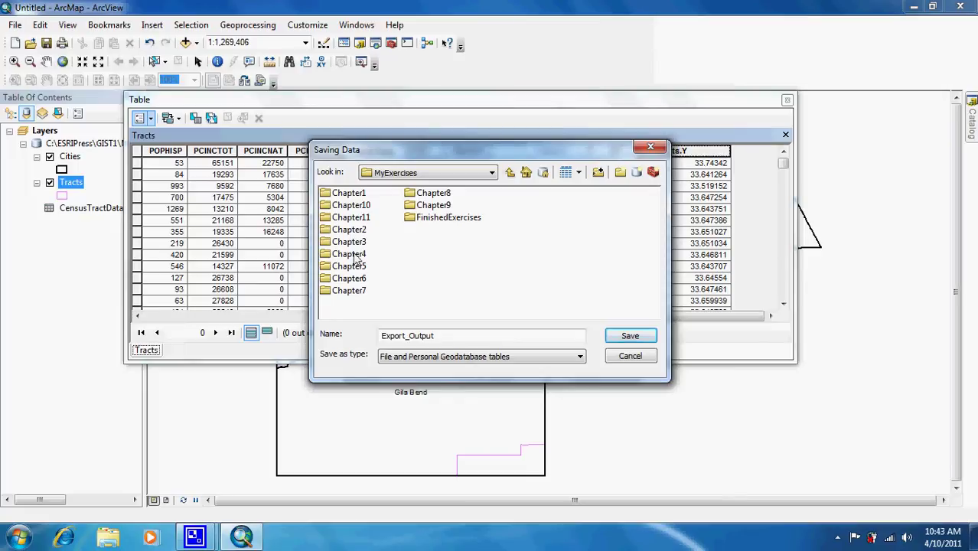
double_click(354, 255)
double_click(390, 193)
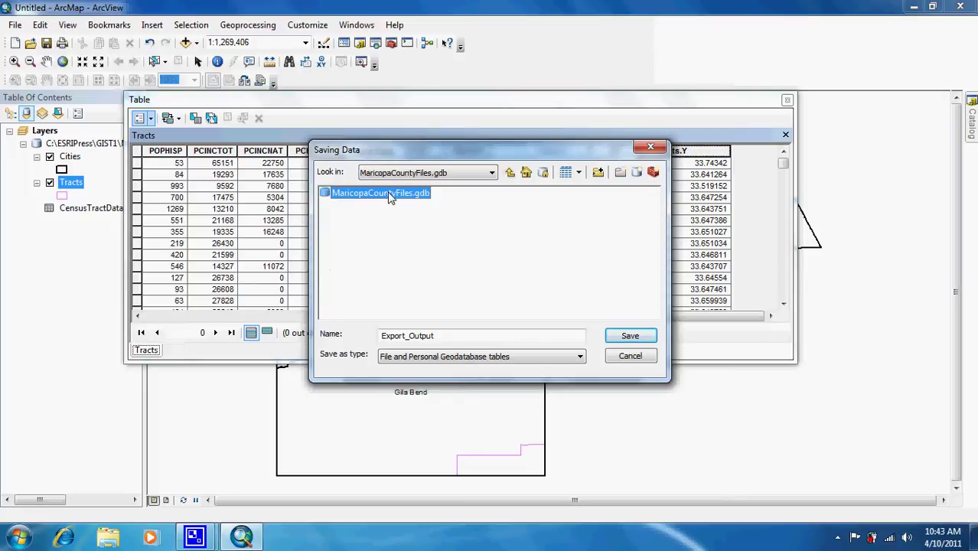
Export the table as TractCentroids without adding it to the map, and close the attribute table
click(463, 336)
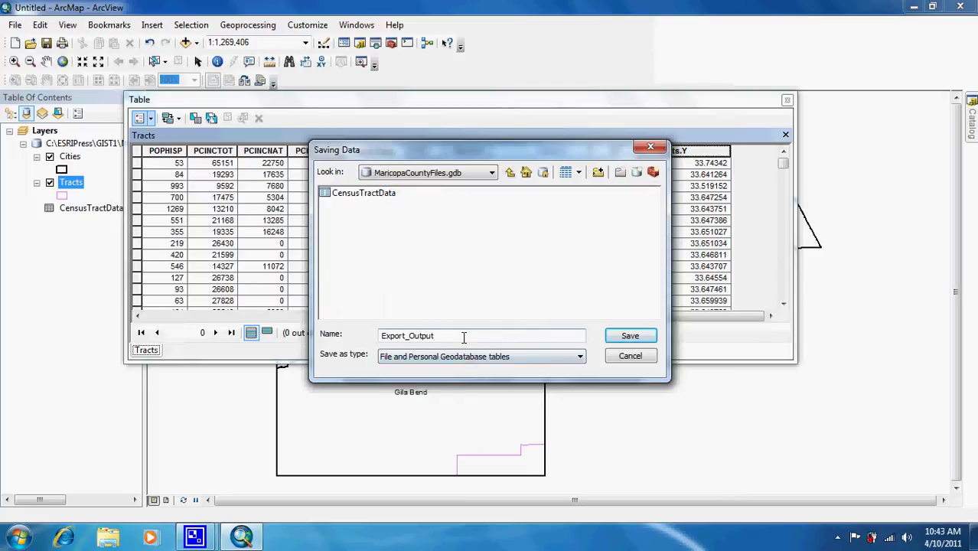
key(BackSpace)
key(BackSpace)
key(BackSpace)
key(BackSpace)
key(BackSpace)
key(BackSpace)
key(BackSpace)
key(BackSpace)
key(BackSpace)
key(BackSpace)
key(BackSpace)
key(BackSpace)
key(BackSpace)
text(TractCen)
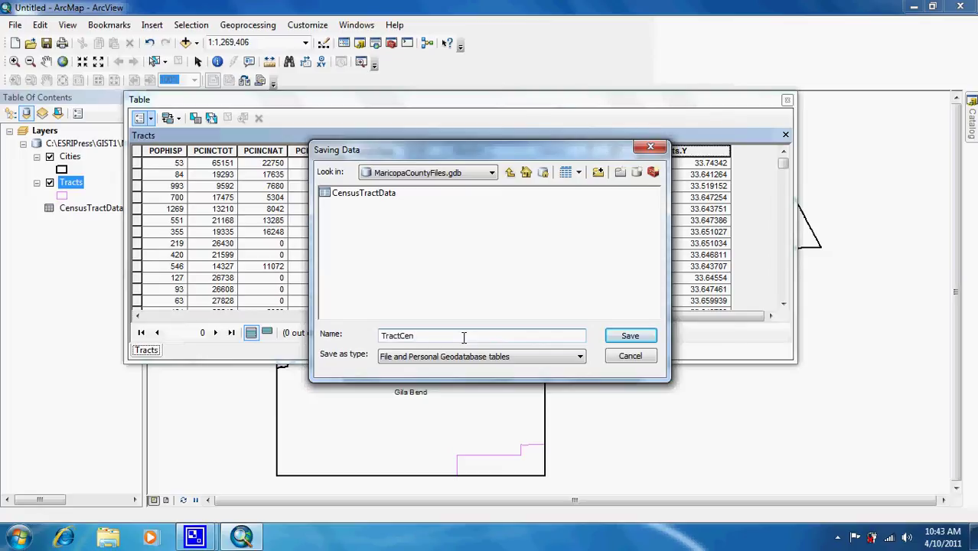
text(troids)
click(630, 338)
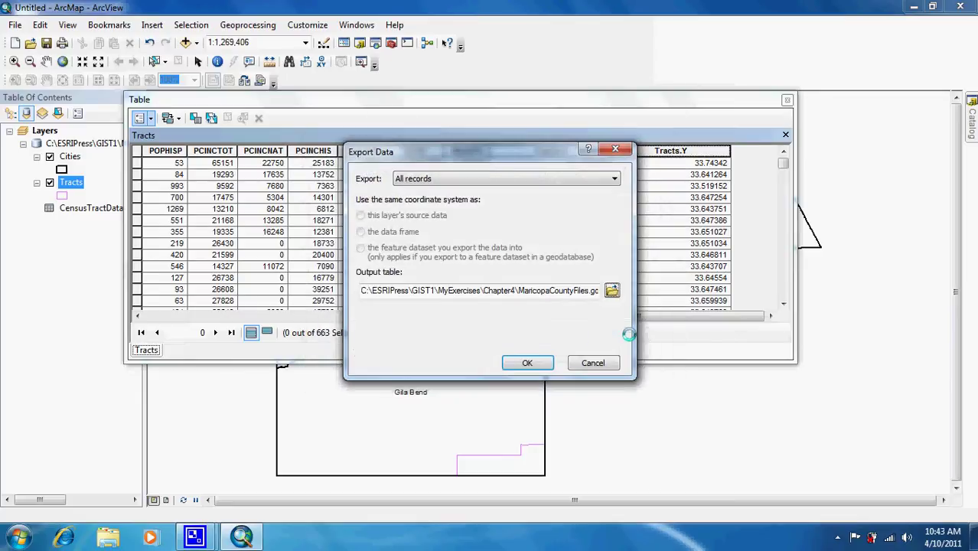
click(527, 364)
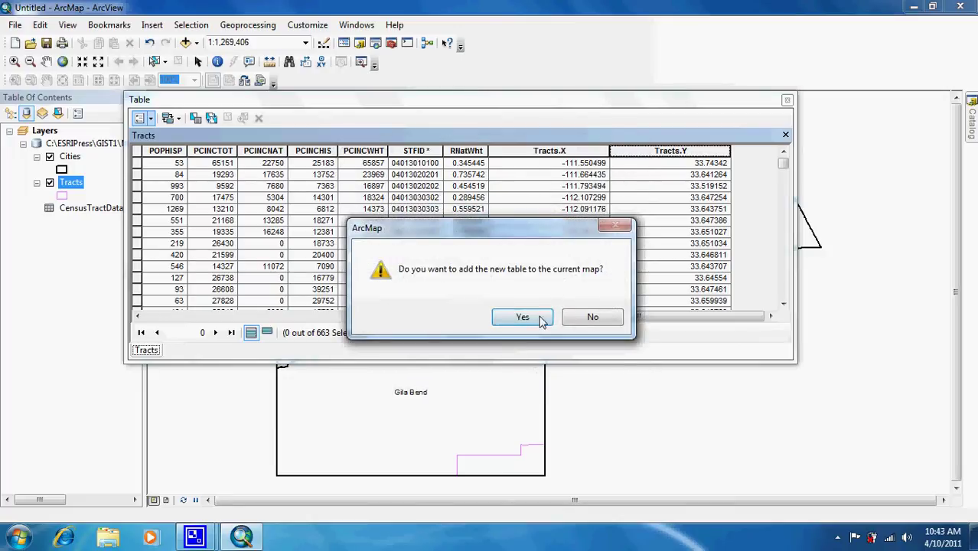
click(587, 321)
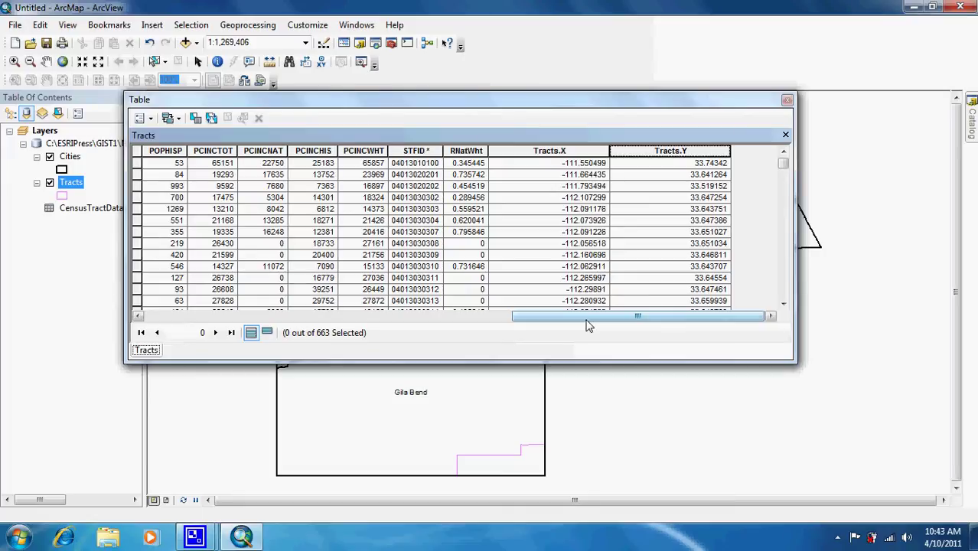
click(786, 101)
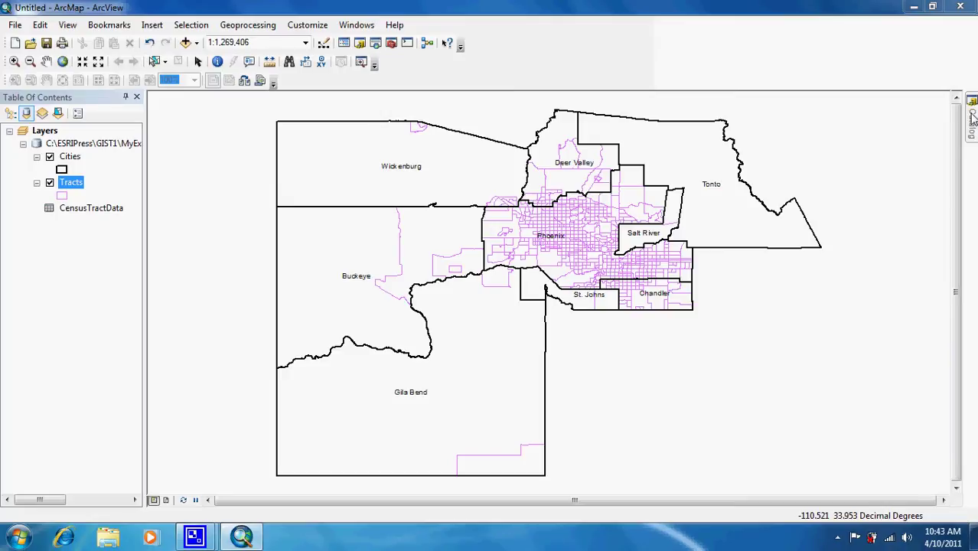
Show the Catalog and expand C:\ESRIPress\GIST1\MyExercises\Chapter4 down to the contents of the MaricopaCountyFiles geodatabase
click(361, 45)
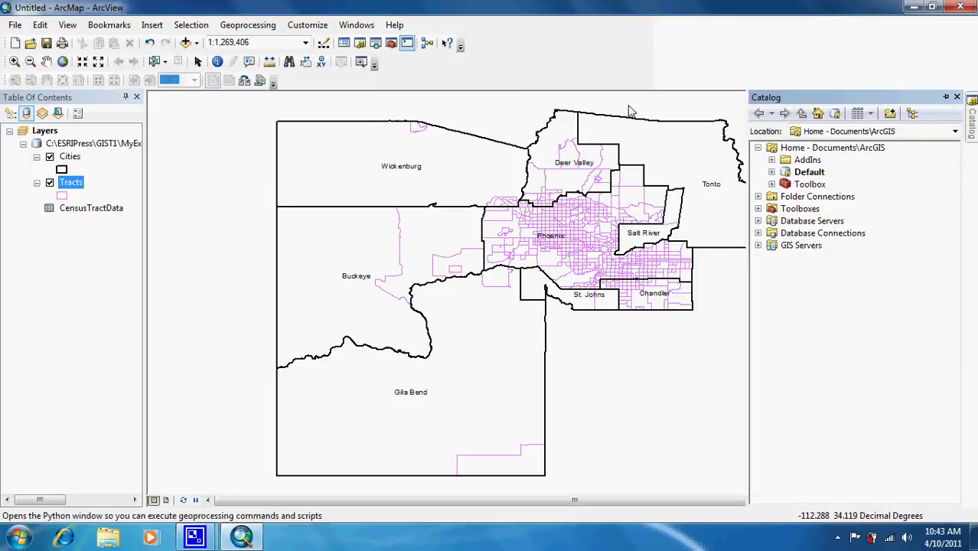
click(955, 131)
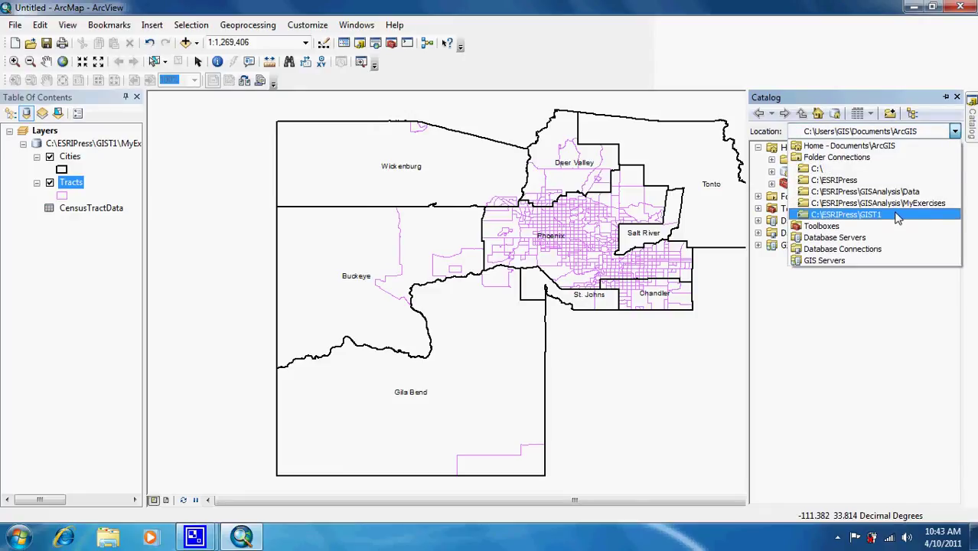
click(845, 215)
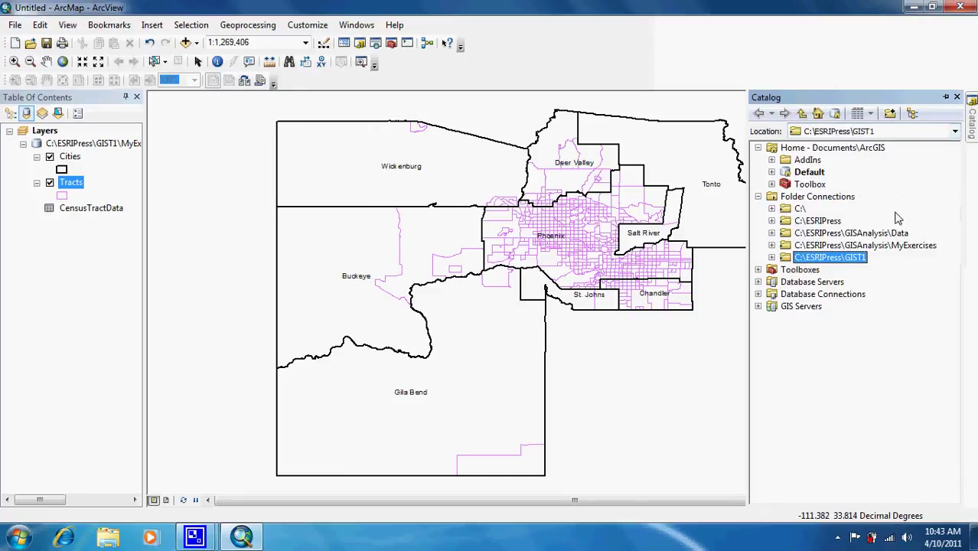
click(772, 258)
click(785, 306)
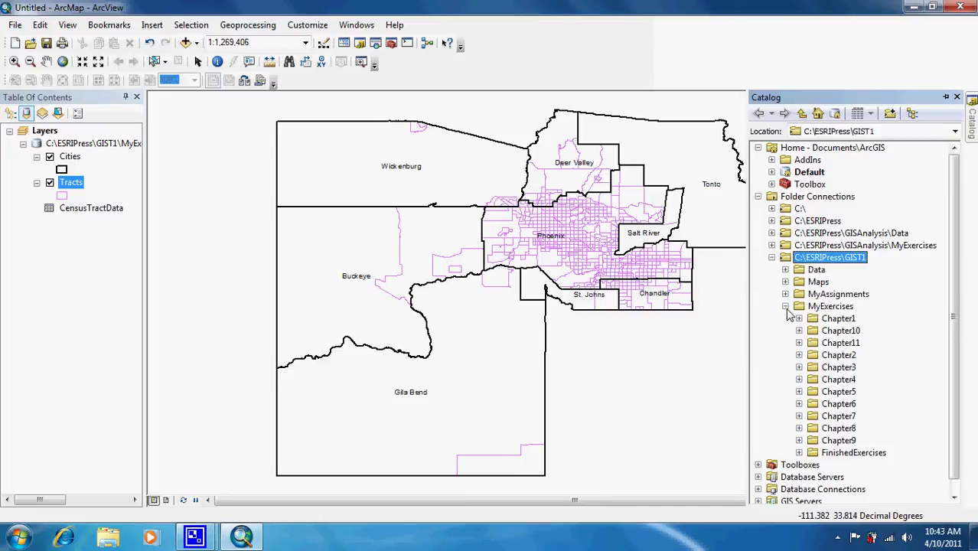
click(798, 379)
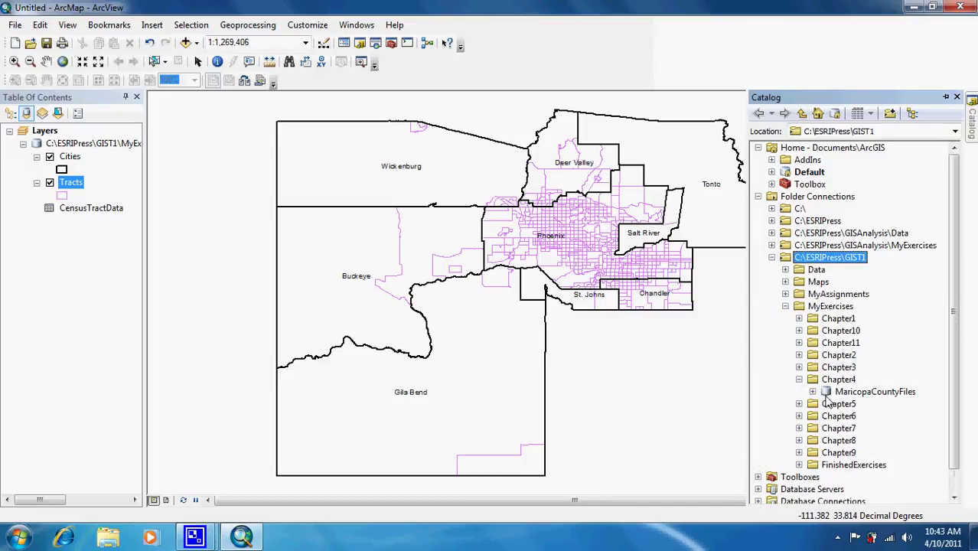
click(812, 391)
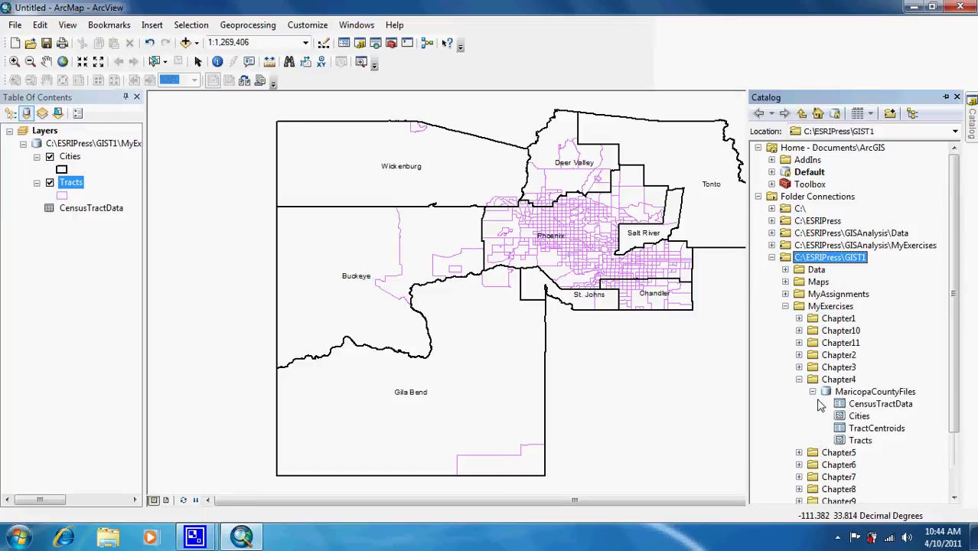
Set up Create Feature Class From XY Table for TractCentroids, importing the input coordinate system from Tracts and keeping X as the X field
right_click(881, 430)
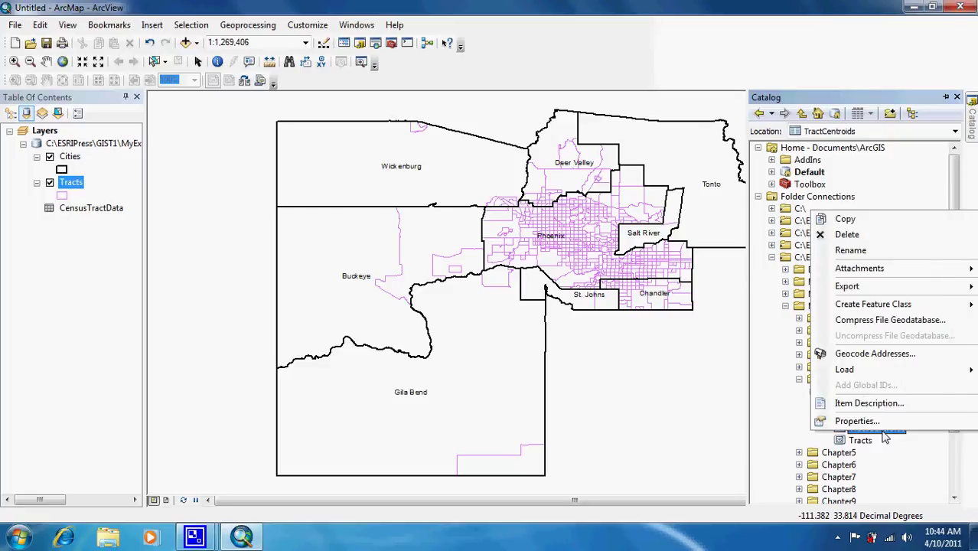
mouse_move(892, 307)
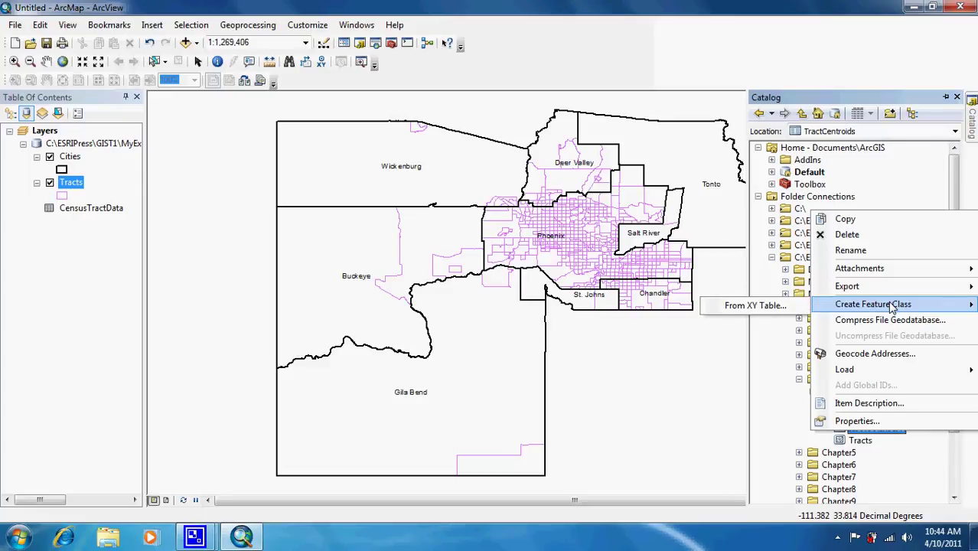
click(786, 306)
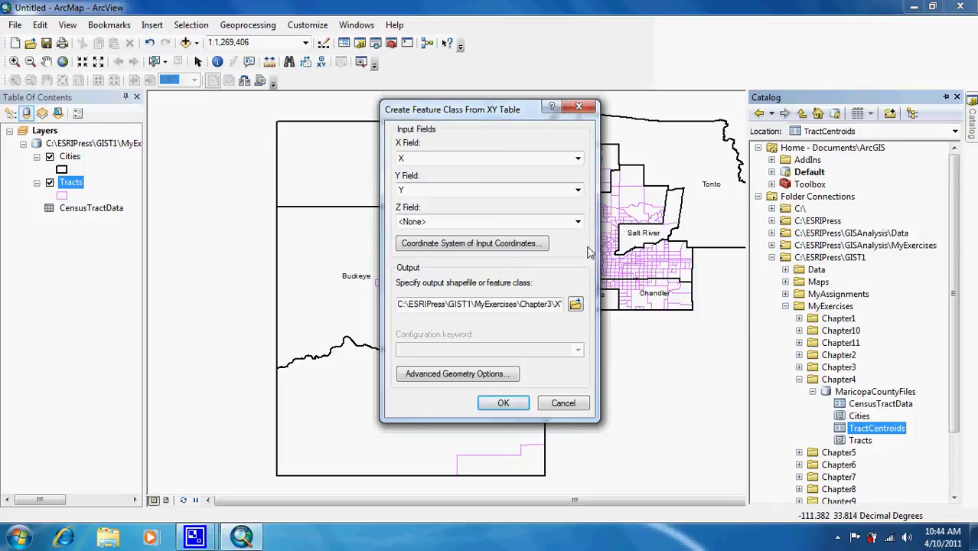
click(497, 252)
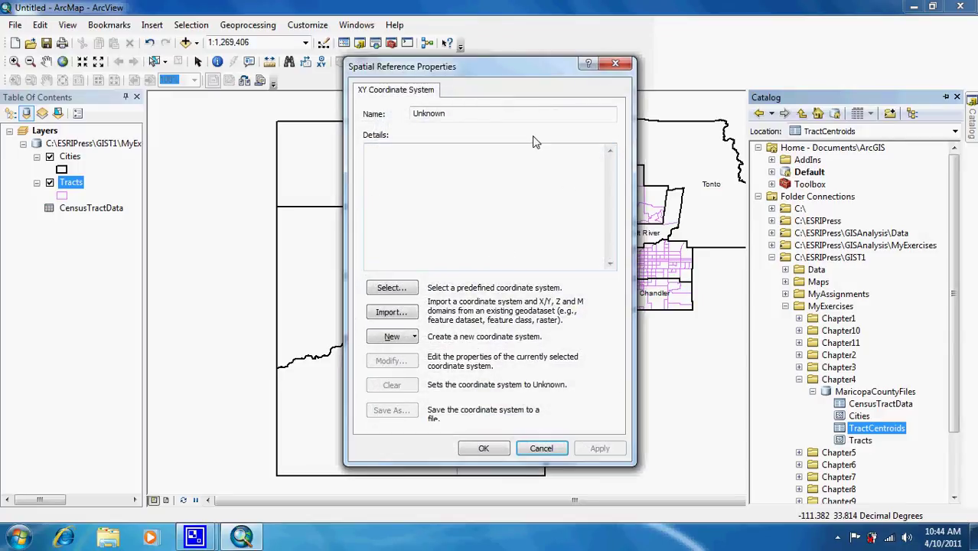
click(393, 313)
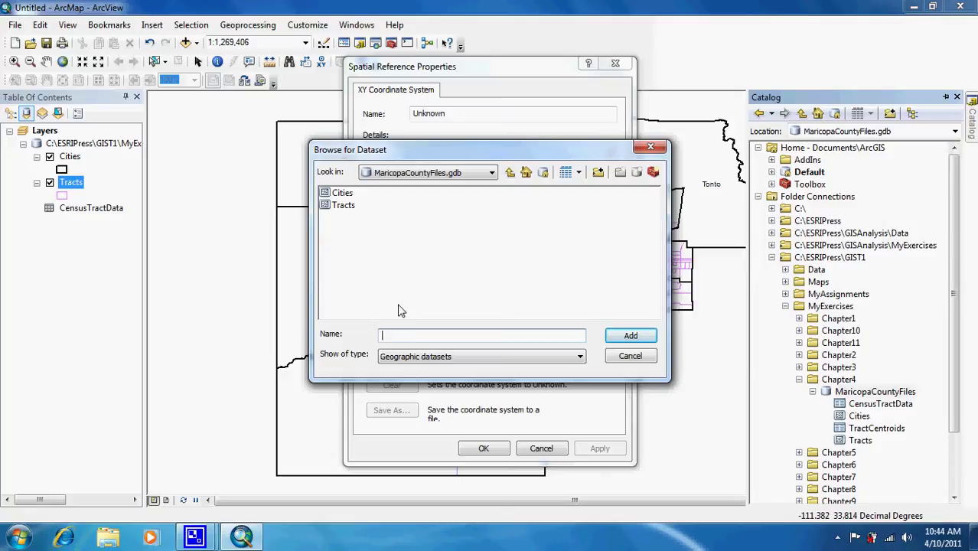
click(346, 206)
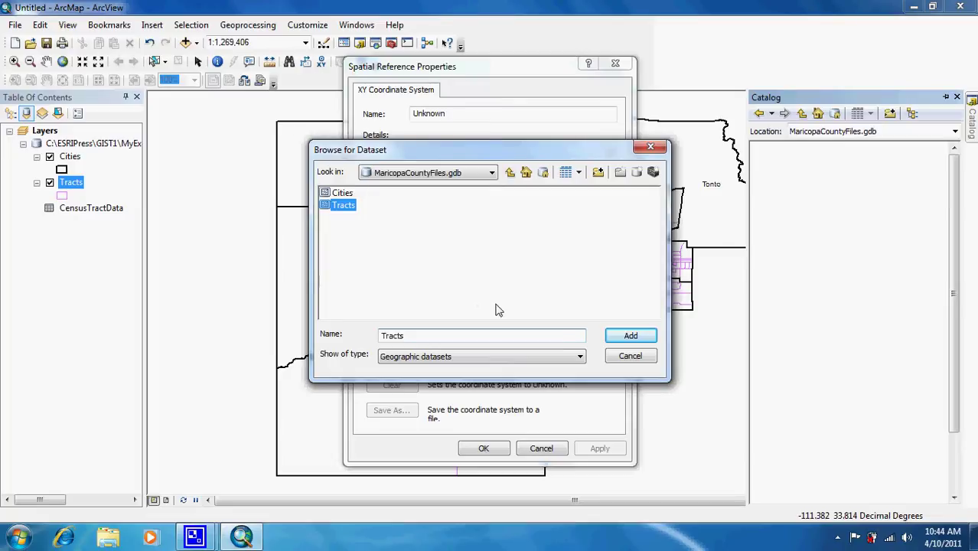
click(631, 335)
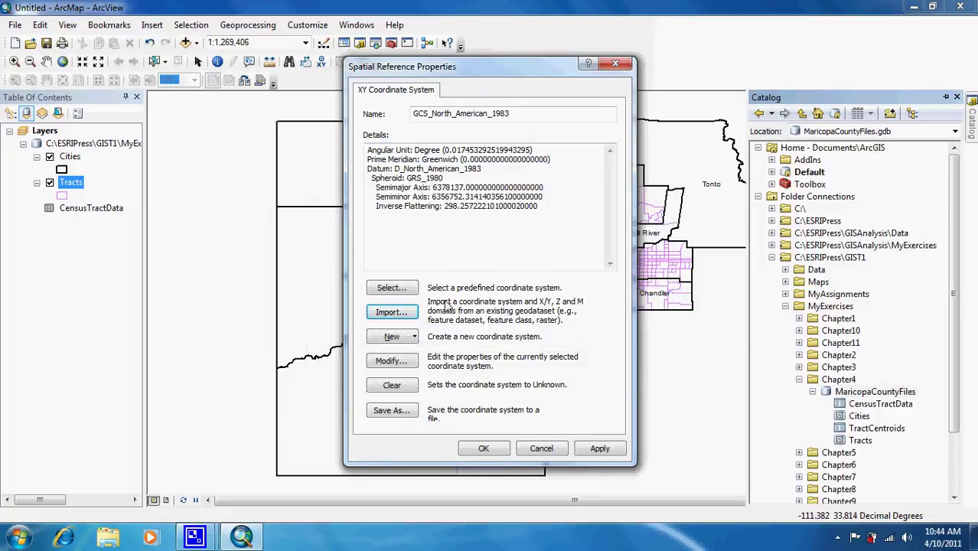
click(488, 450)
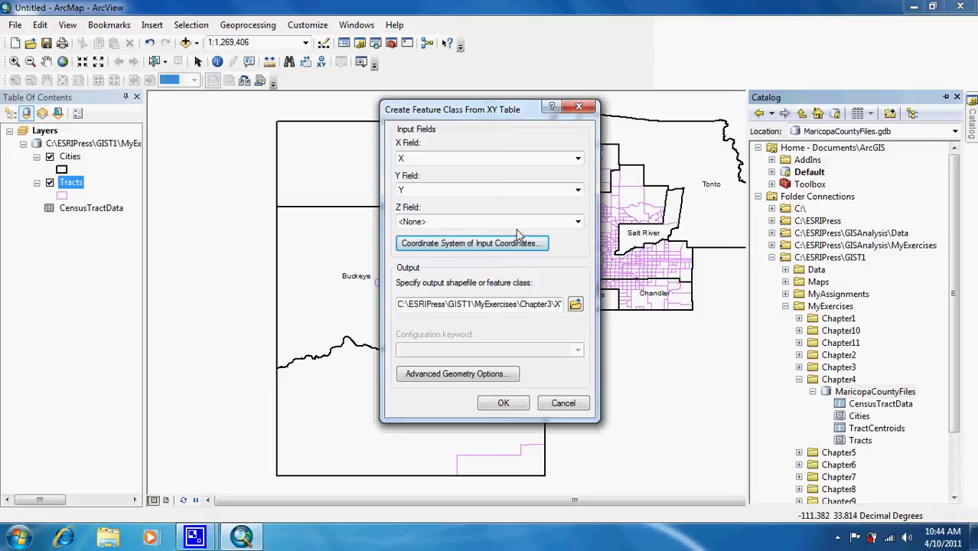
click(518, 162)
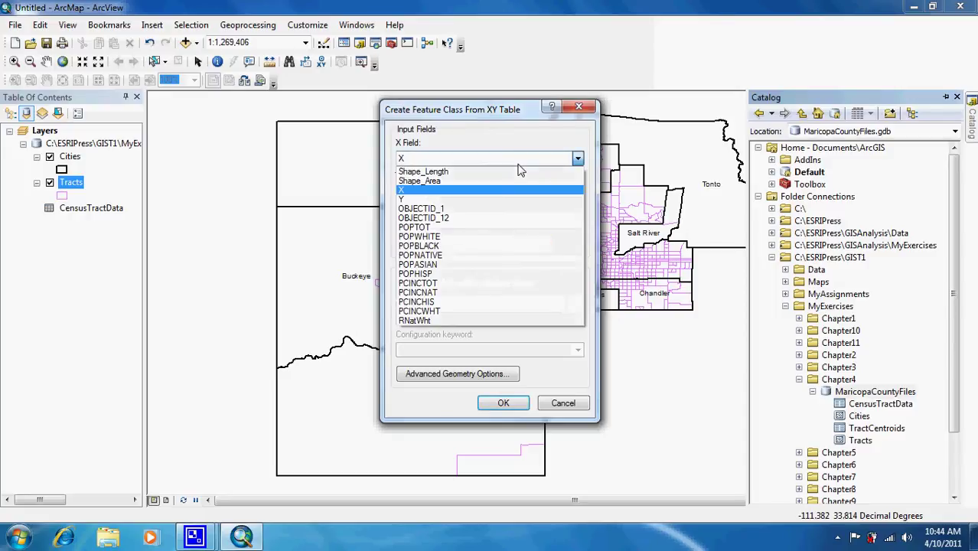
click(530, 156)
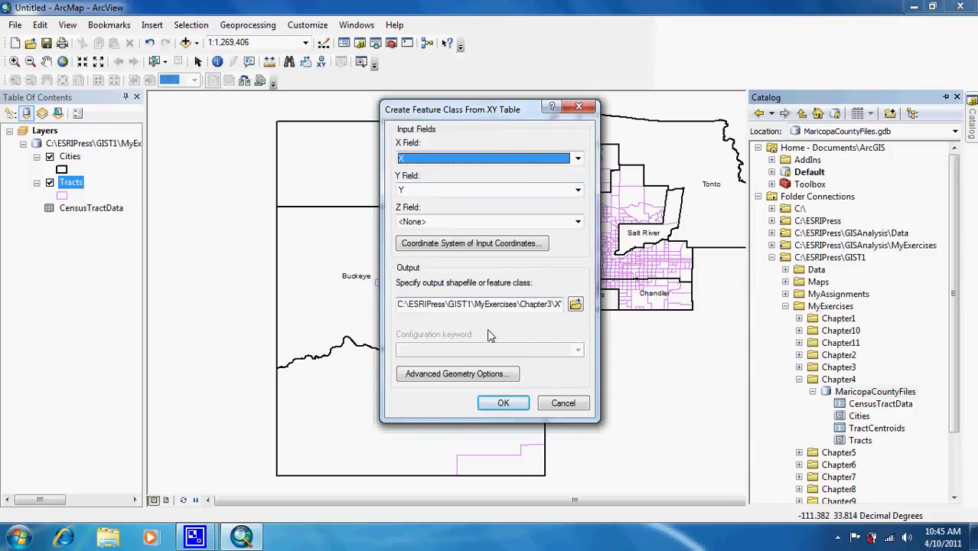
Set C:\ESRIPress\GIST1\MyExercises\Chapter4 as the output folder for the new point shapefile
click(576, 308)
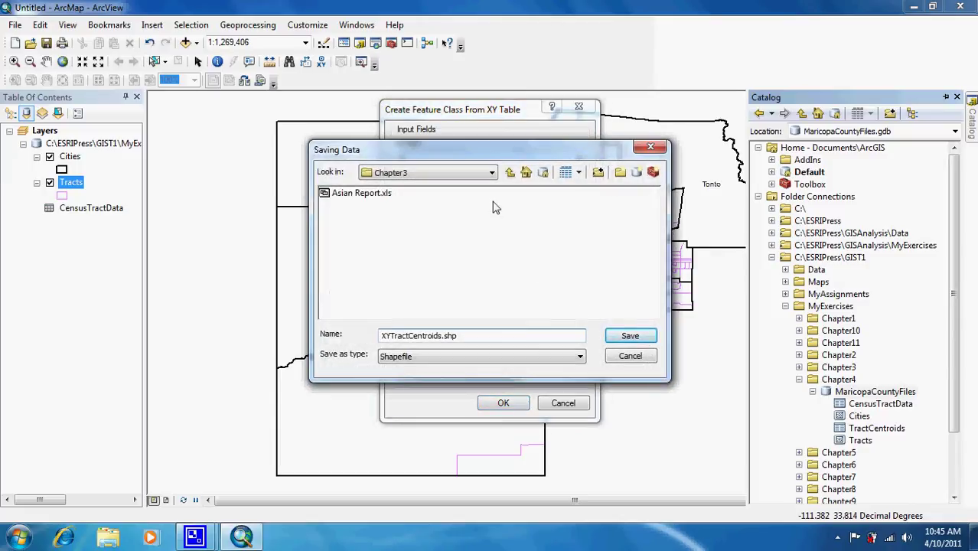
click(510, 172)
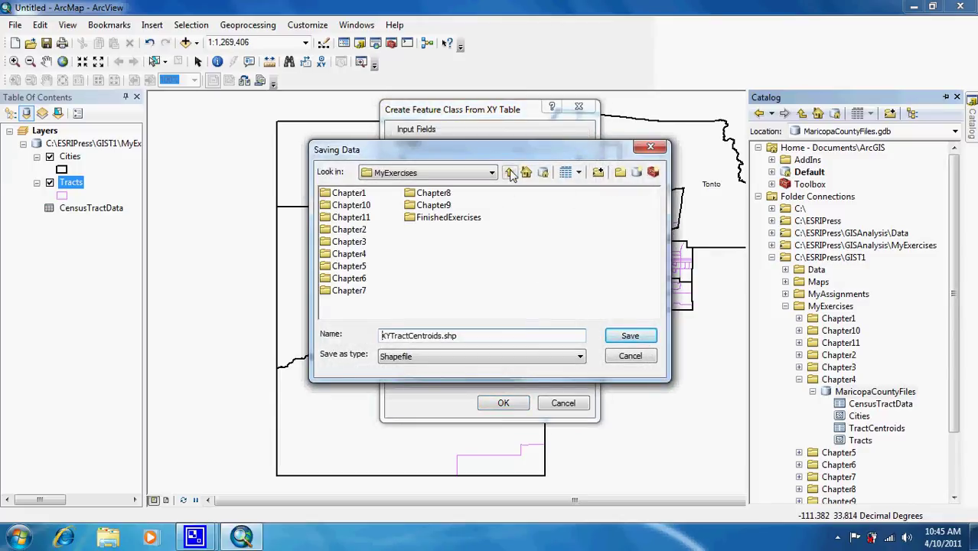
double_click(360, 256)
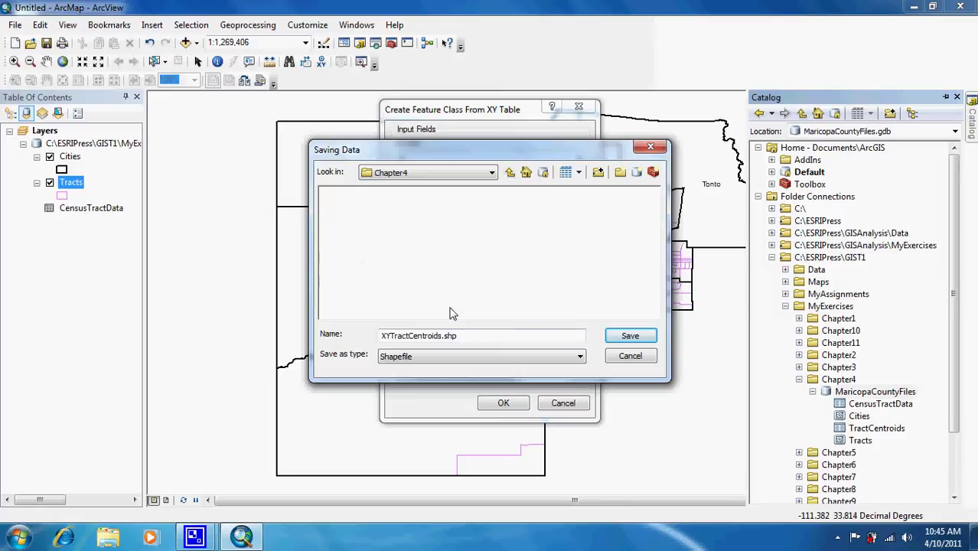
click(509, 172)
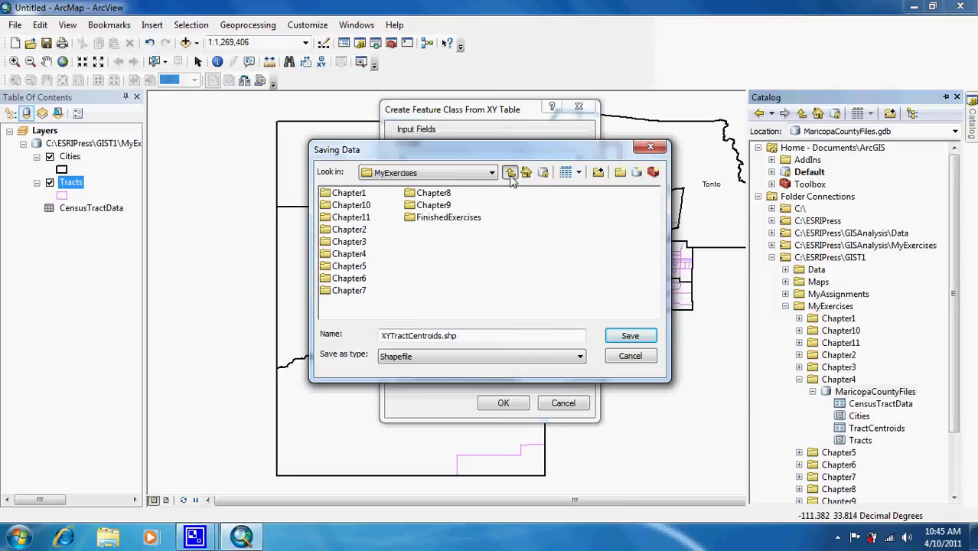
click(509, 172)
click(510, 172)
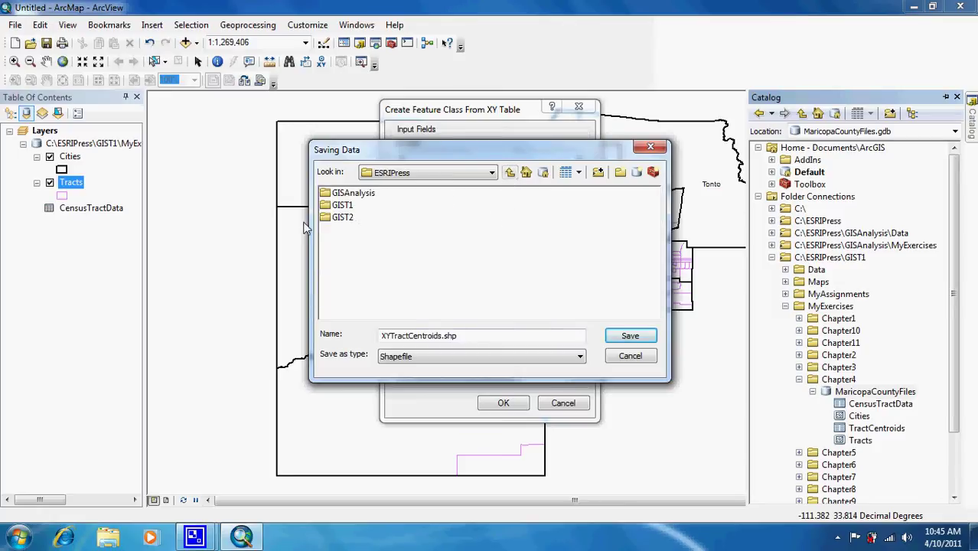
double_click(343, 206)
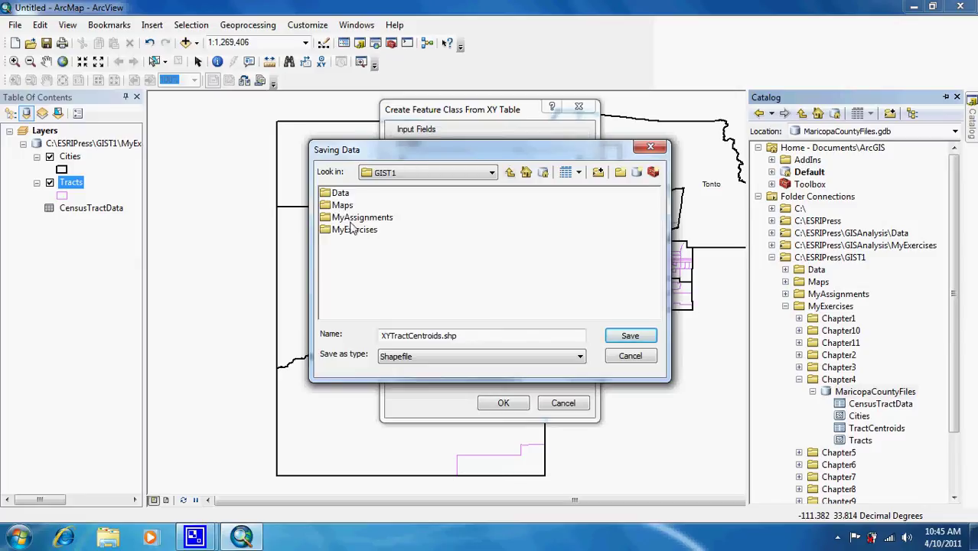
double_click(353, 229)
click(353, 255)
double_click(352, 256)
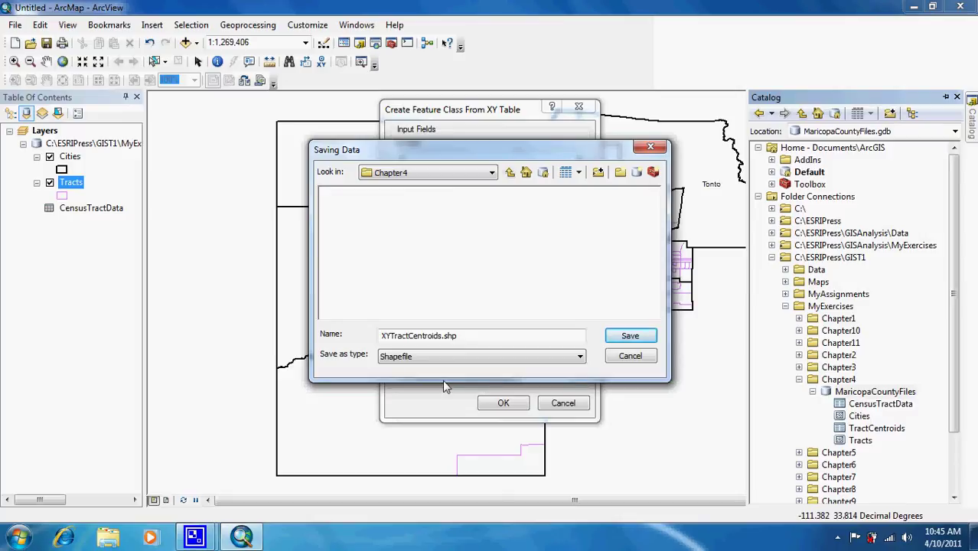
Name the output shapefile CensusTractCentroids.shp and create it from the XY table
drag(440, 336, 385, 334)
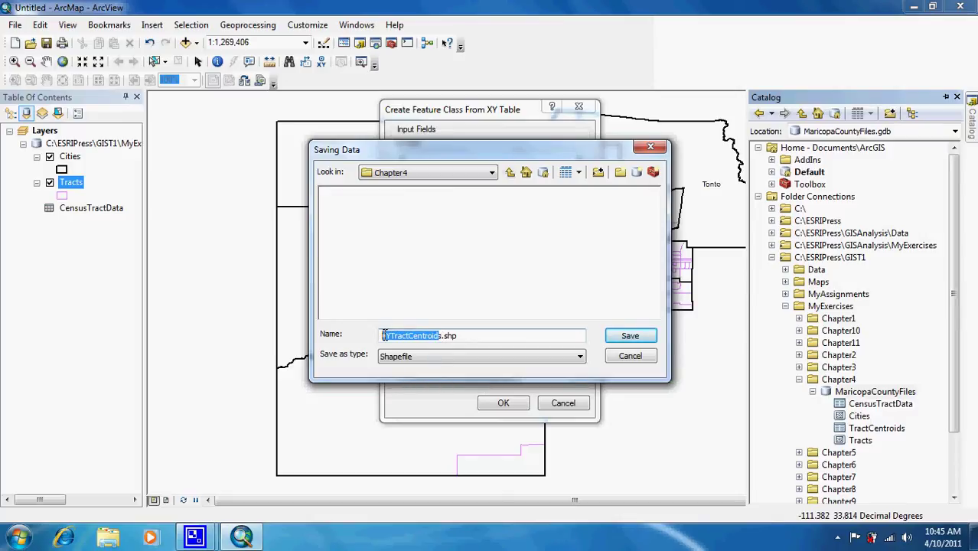
key(BackSpace)
key(Delete)
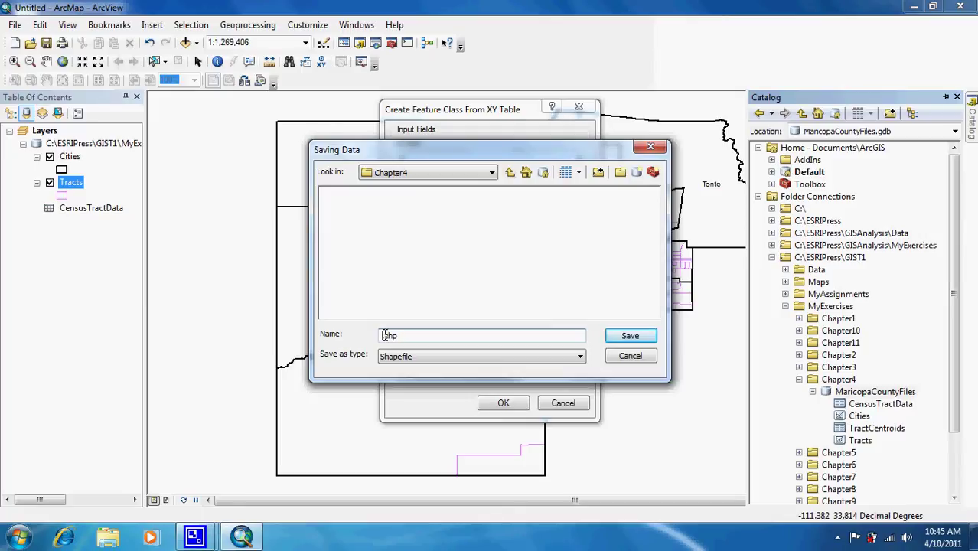
text(CensusTractCentroids)
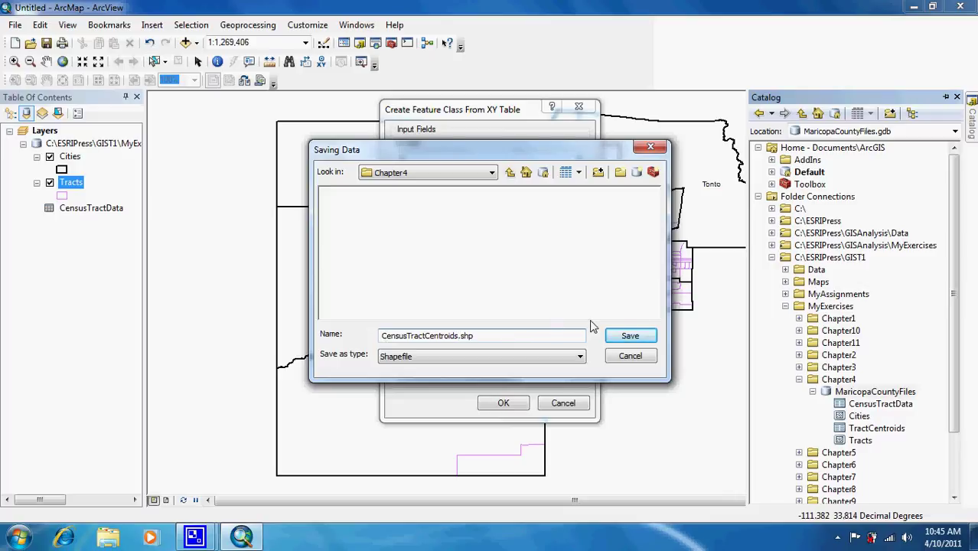
click(632, 336)
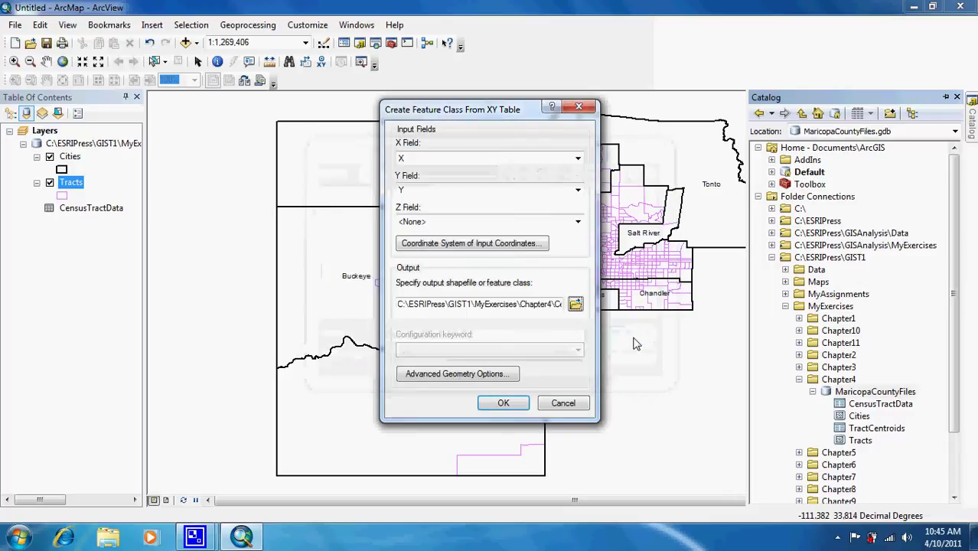
click(504, 404)
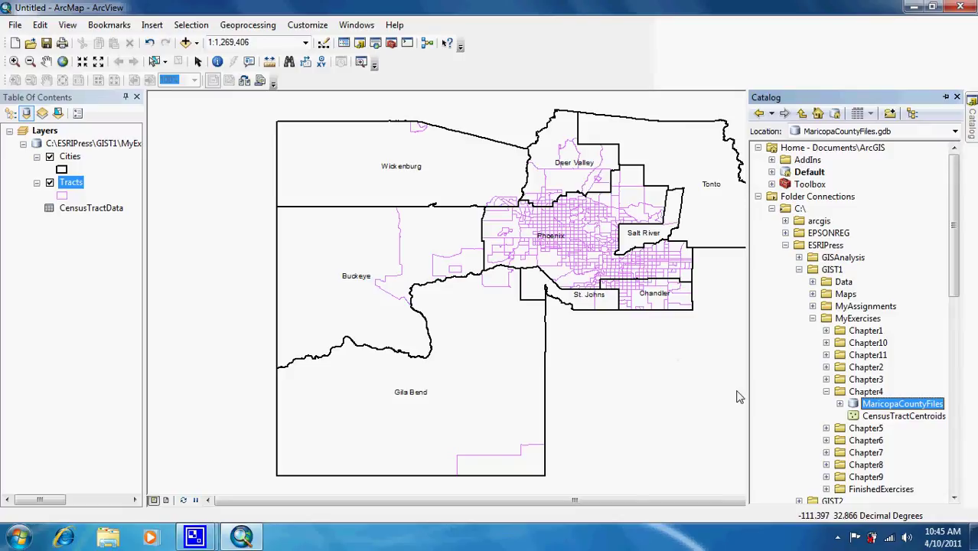
Close the Catalog and add CensusTractCentroids.shp from the Chapter4 folder to the map
click(957, 98)
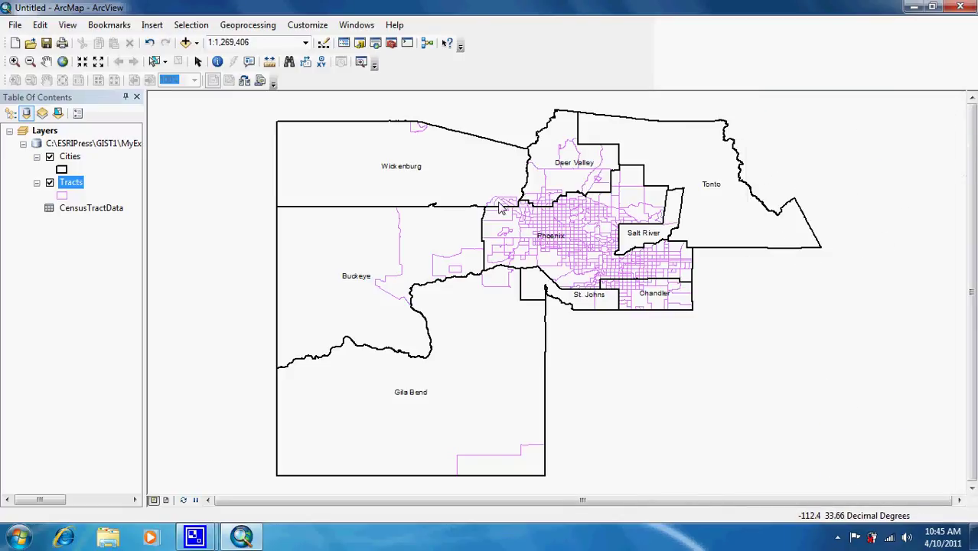
click(187, 44)
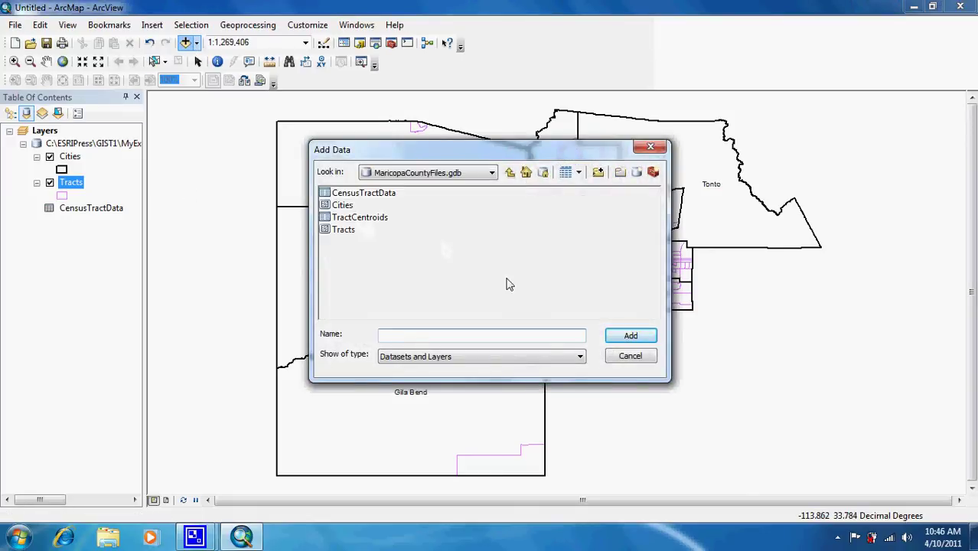
click(509, 173)
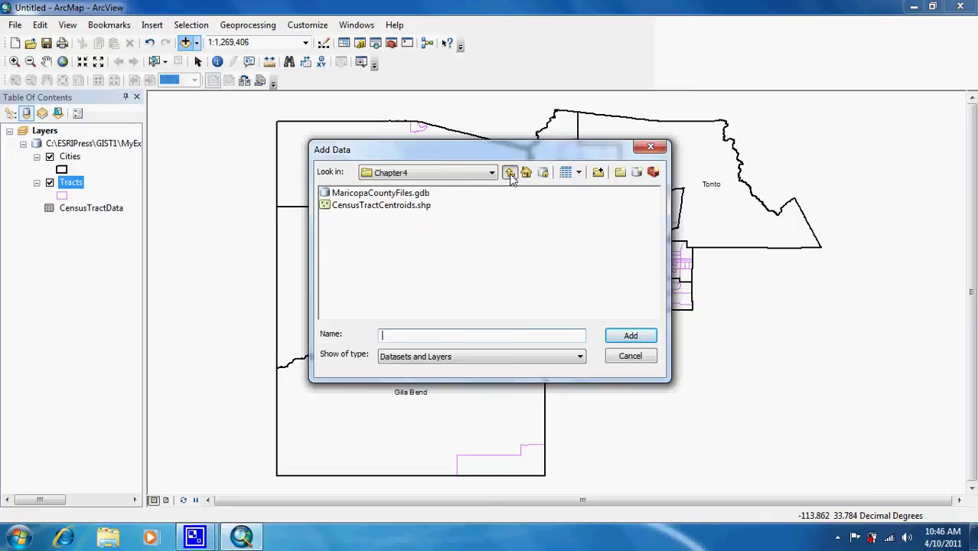
double_click(373, 206)
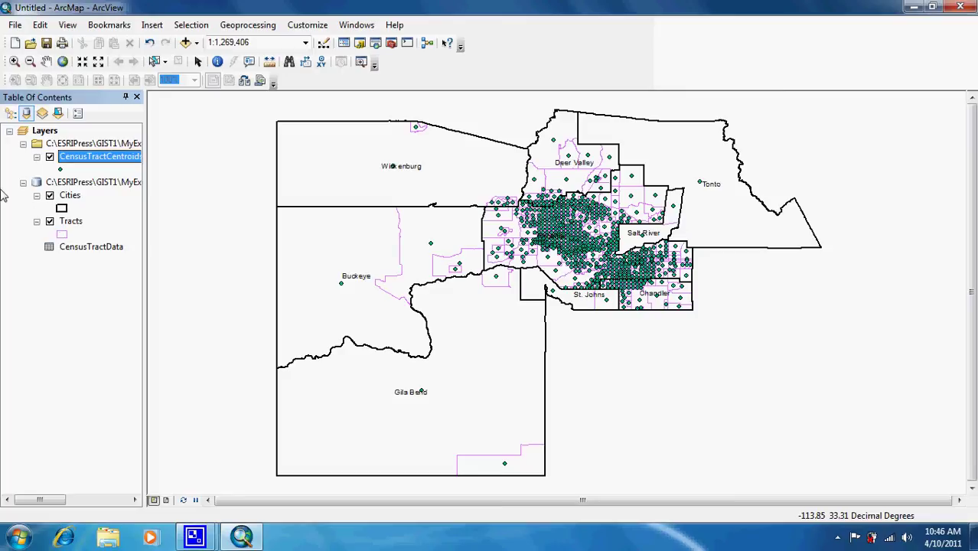
Select the Phoenix record in the Cities attribute table, close the table and zoom the map to the selected feature
right_click(71, 196)
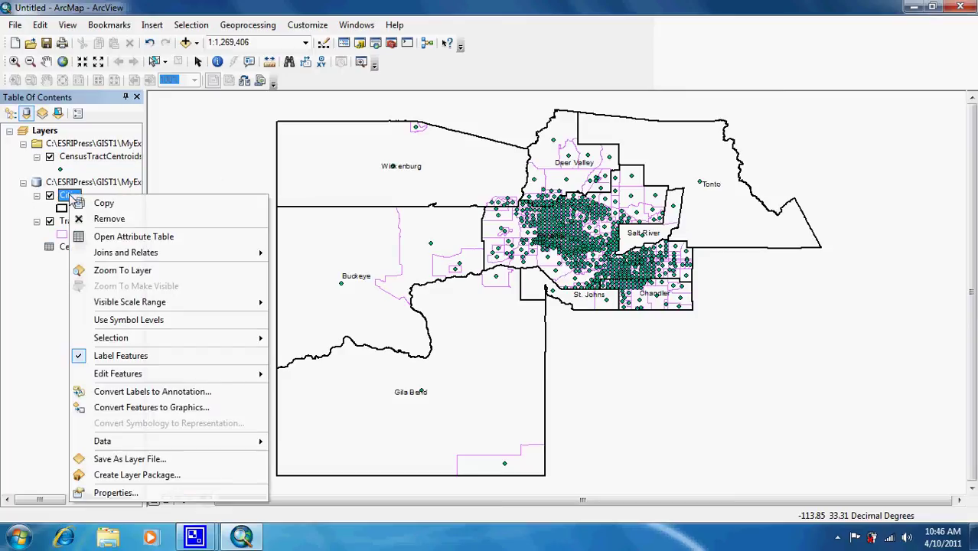
click(123, 236)
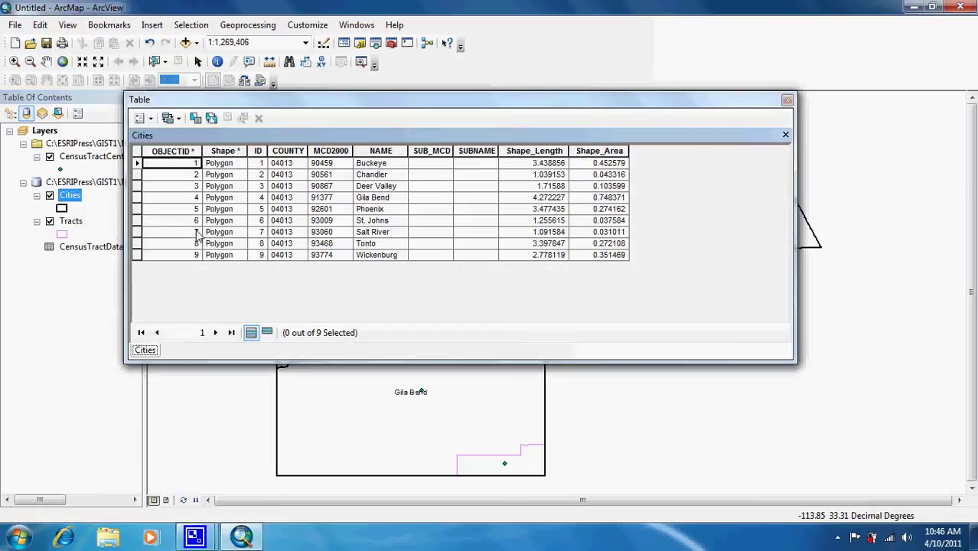
click(137, 211)
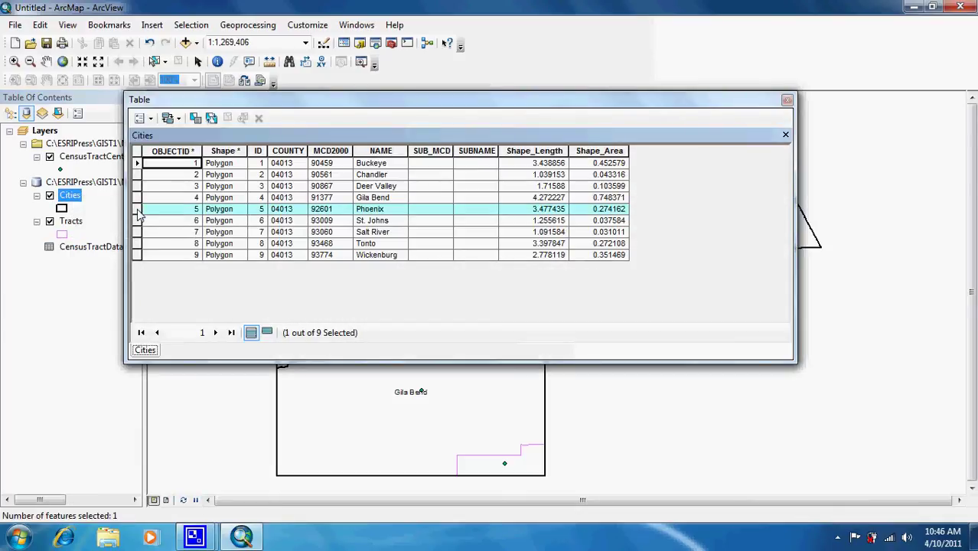
click(788, 100)
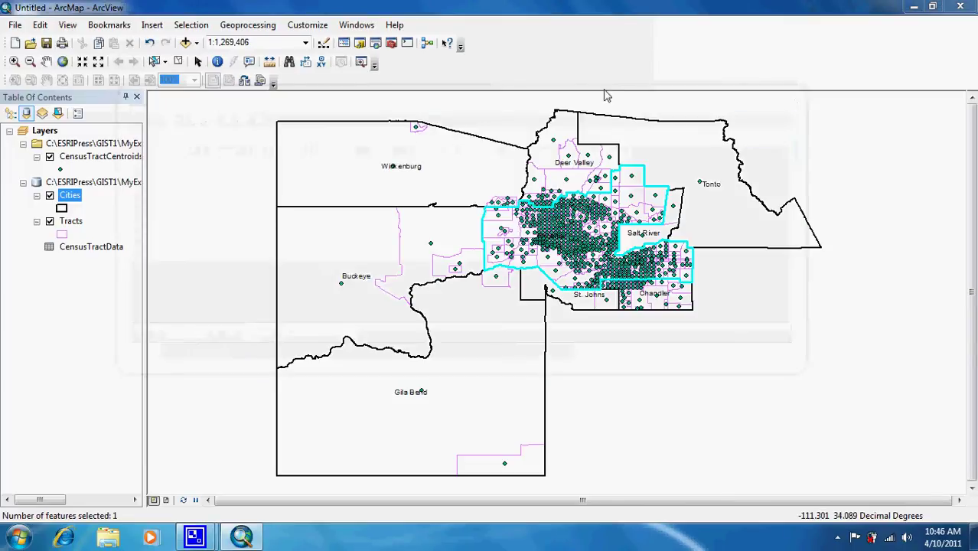
right_click(70, 198)
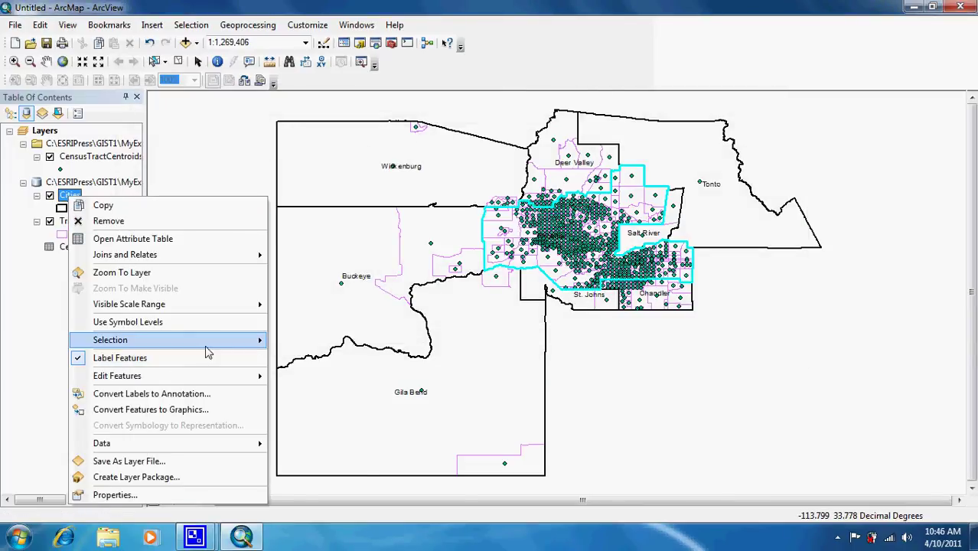
mouse_move(206, 345)
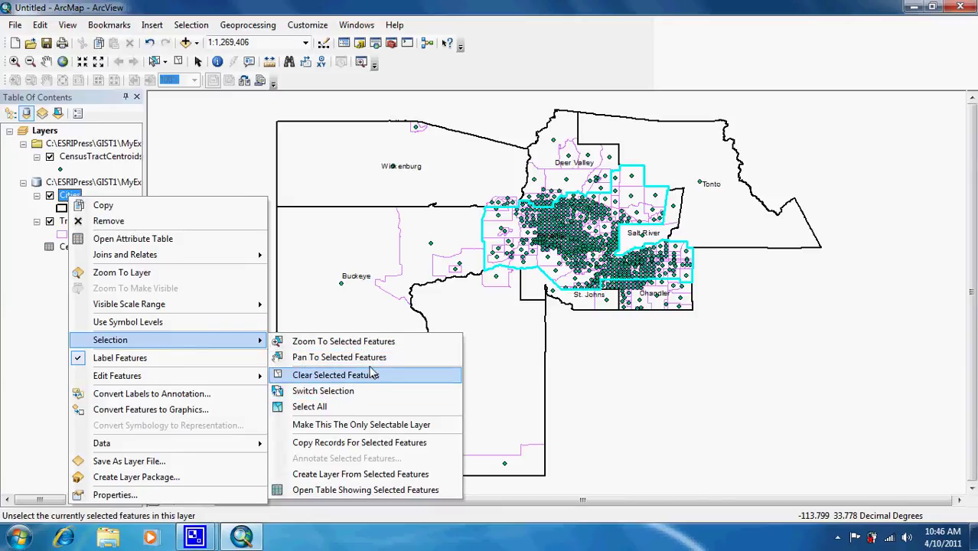
click(352, 342)
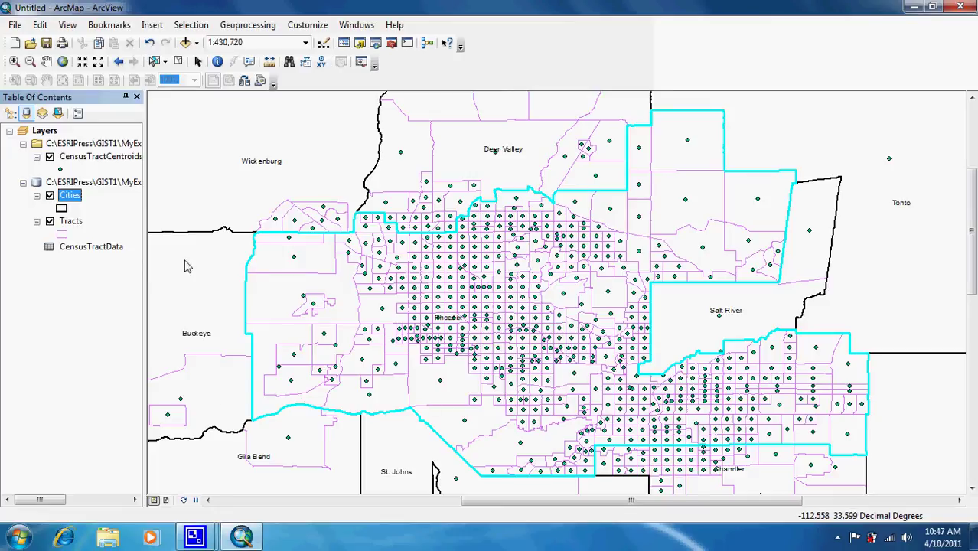
Symbolize the Tracts layer with graduated colors, using POPNATIVE as the value field normalized by POPTOT
click(72, 221)
right_click(74, 222)
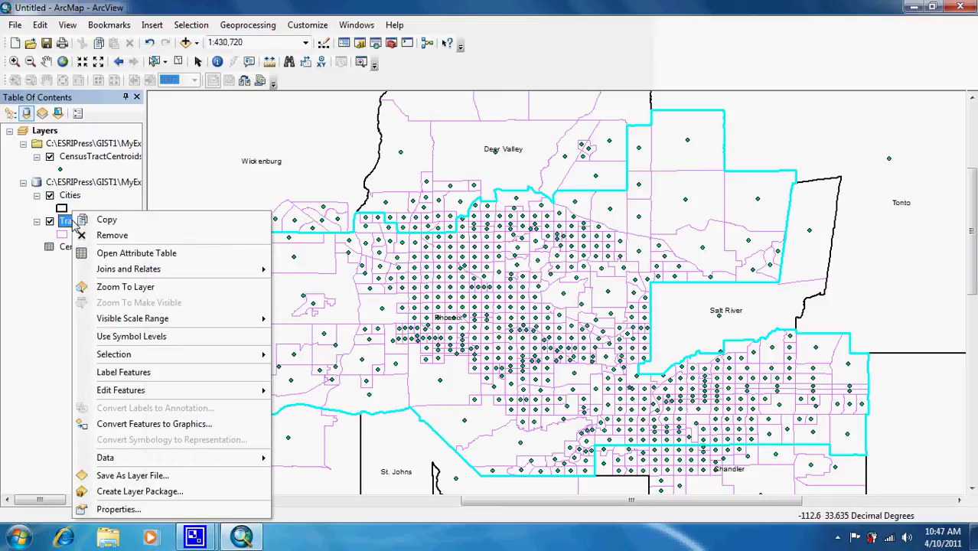
click(142, 509)
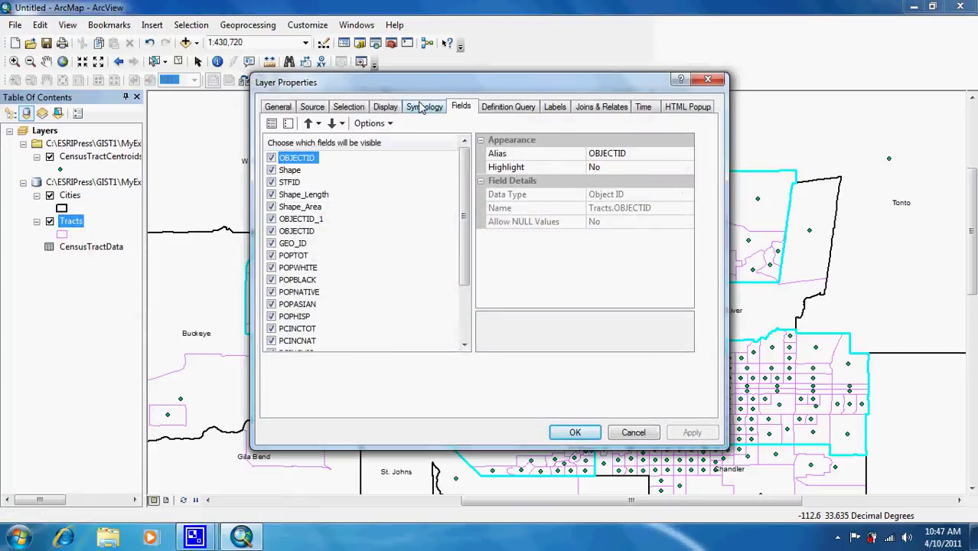
click(419, 108)
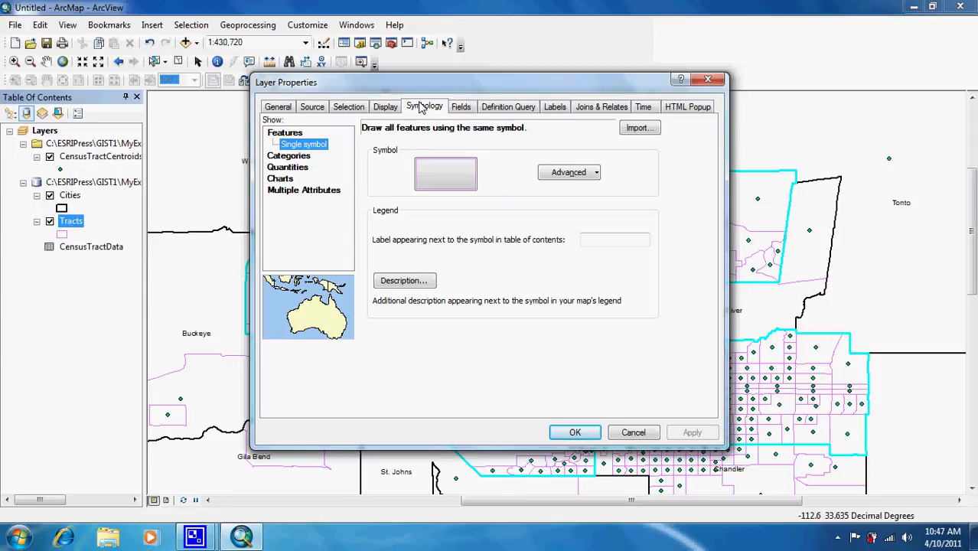
click(288, 170)
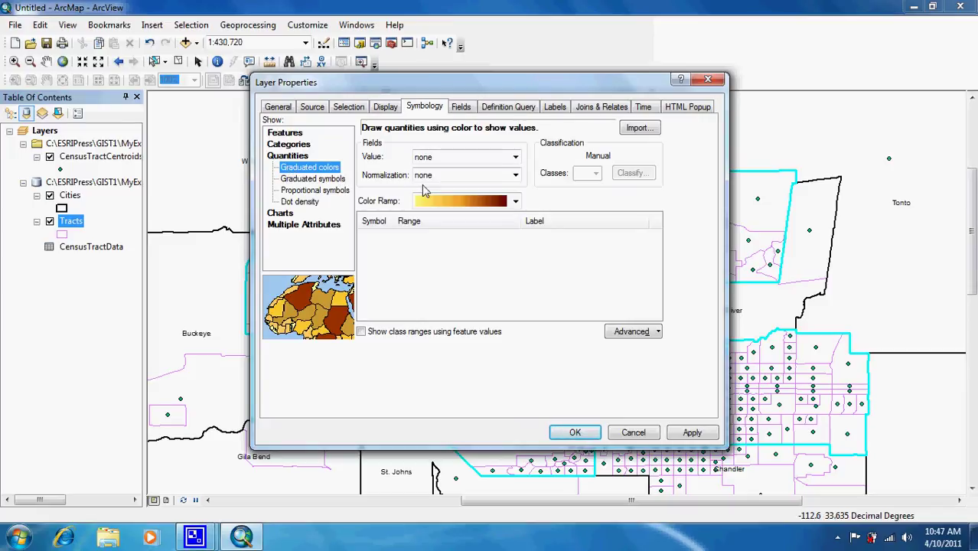
click(515, 157)
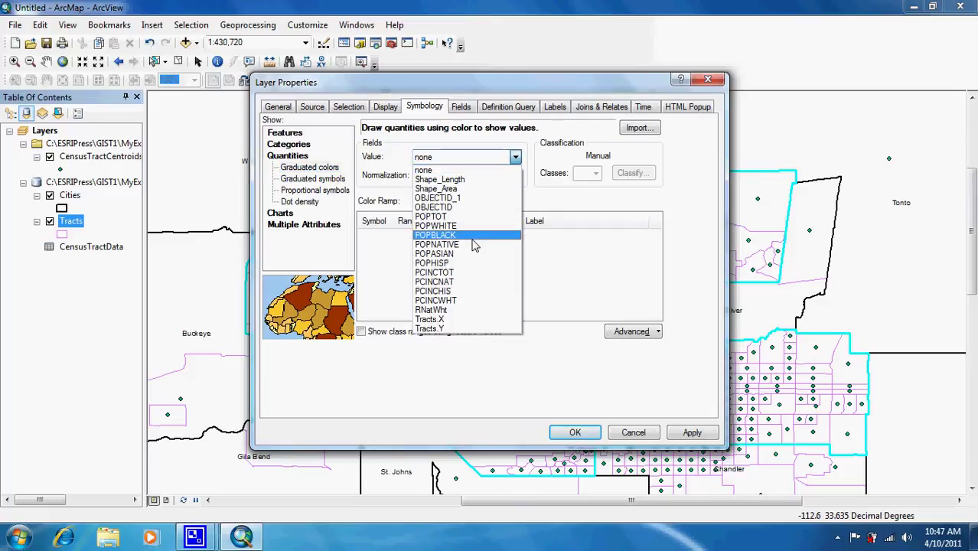
click(468, 244)
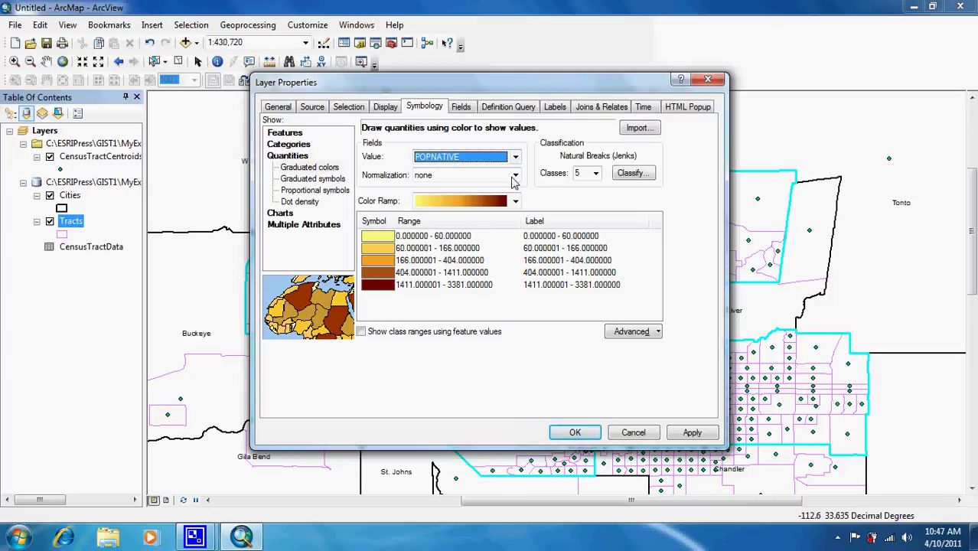
click(514, 176)
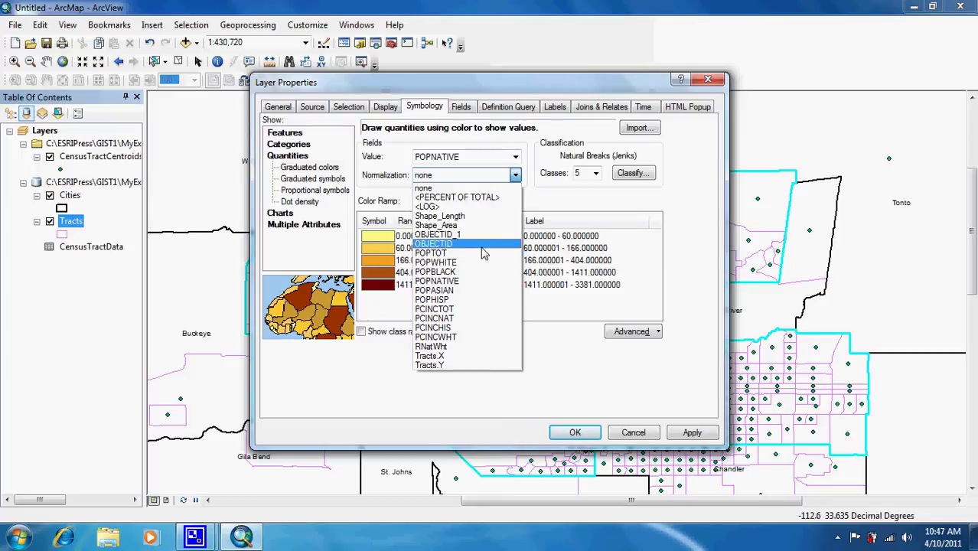
click(478, 253)
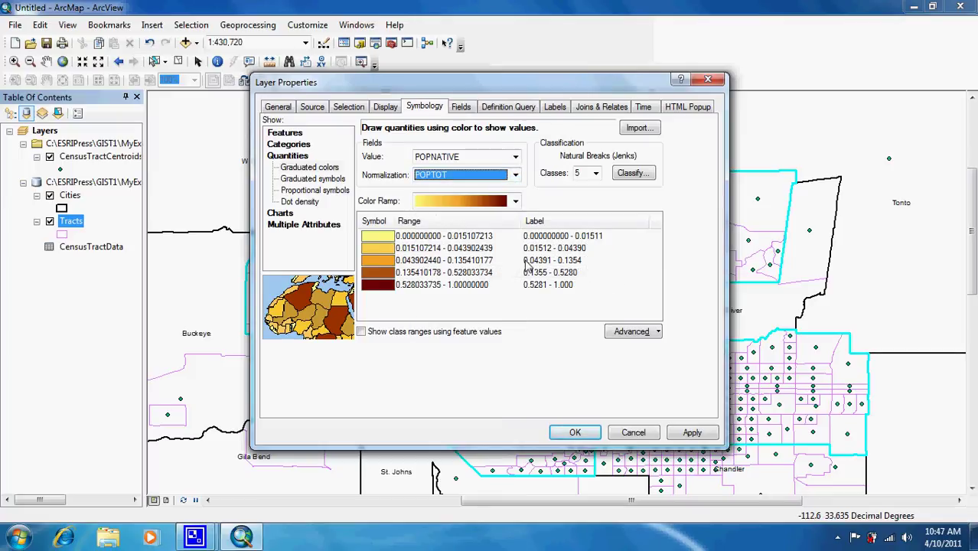
Set the classification method of the Tracts symbology to Quantile
click(629, 171)
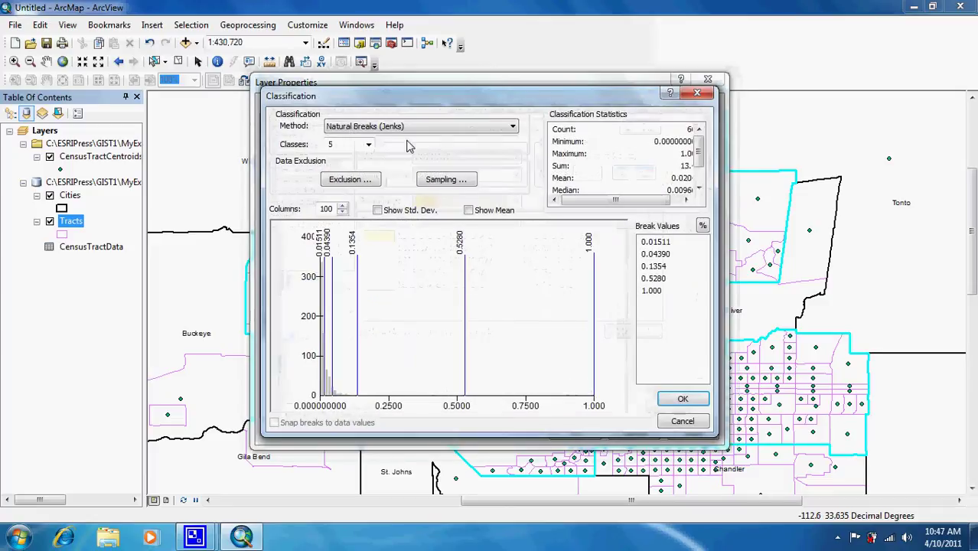
click(410, 127)
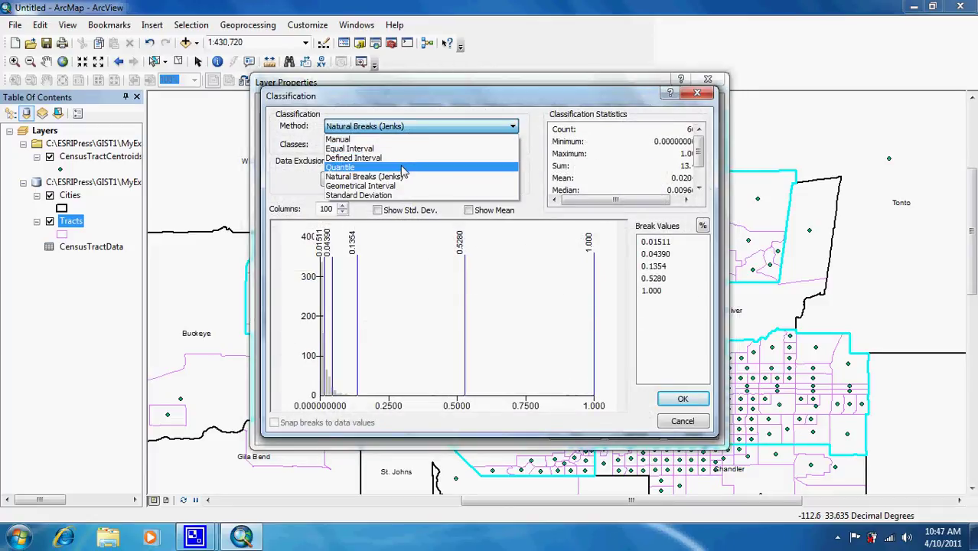
click(403, 168)
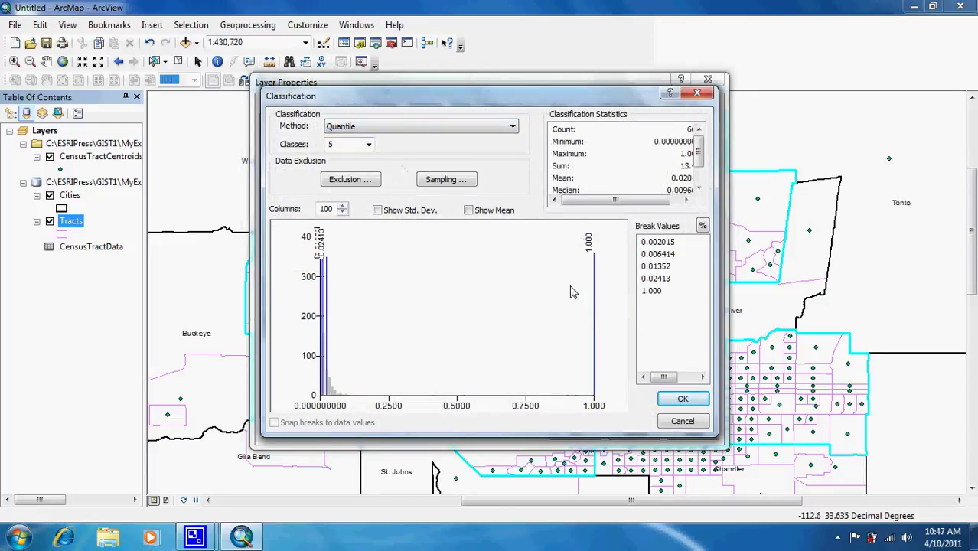
click(682, 399)
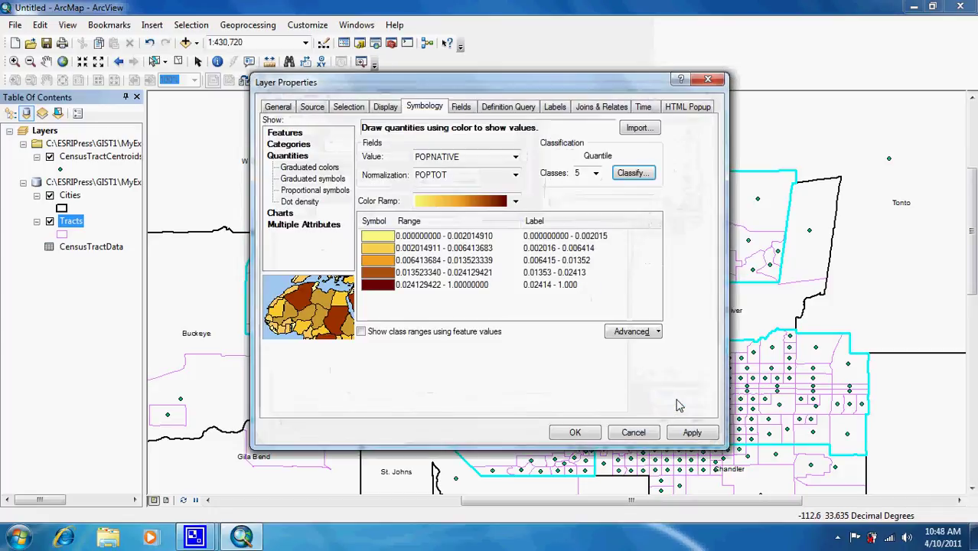
Format the class labels of the POPNATIVE graduated colors with two decimal places
right_click(580, 224)
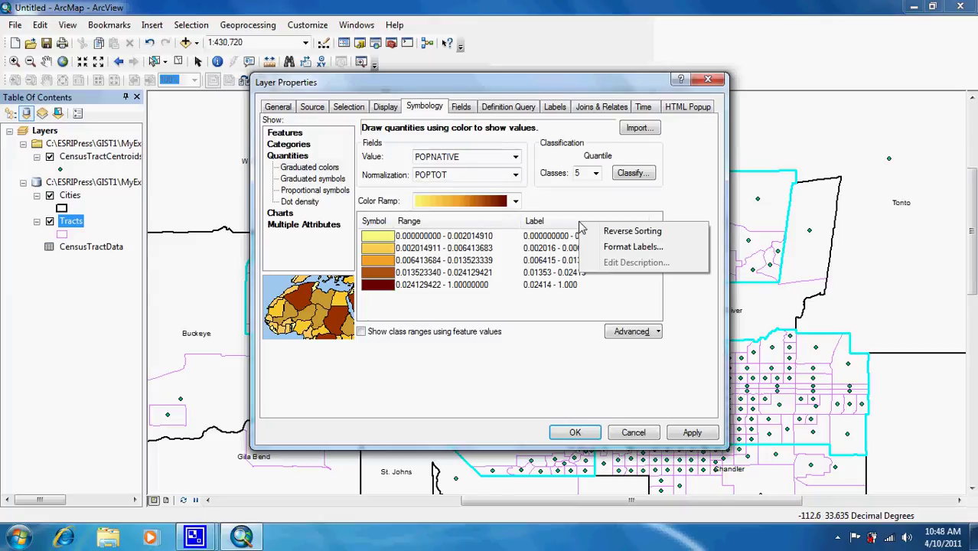
click(600, 248)
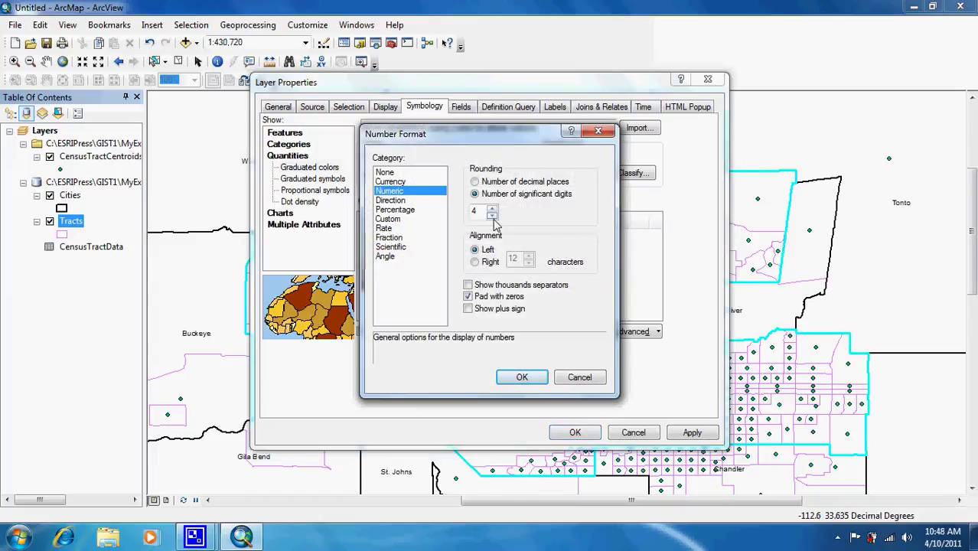
click(477, 183)
click(492, 209)
click(491, 215)
click(492, 215)
click(492, 215)
click(522, 376)
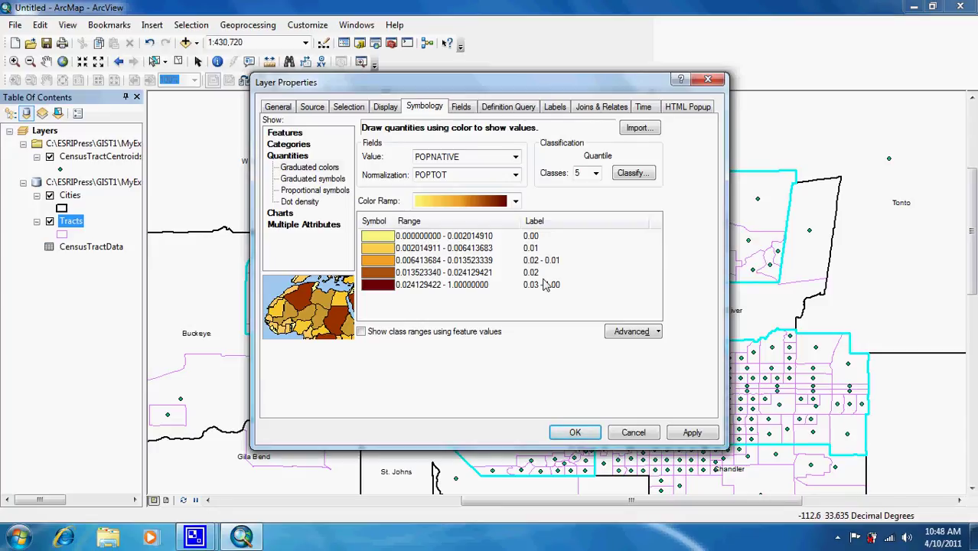
Review the classification break values and the number format of the POPNATIVE class labels without altering them
click(629, 174)
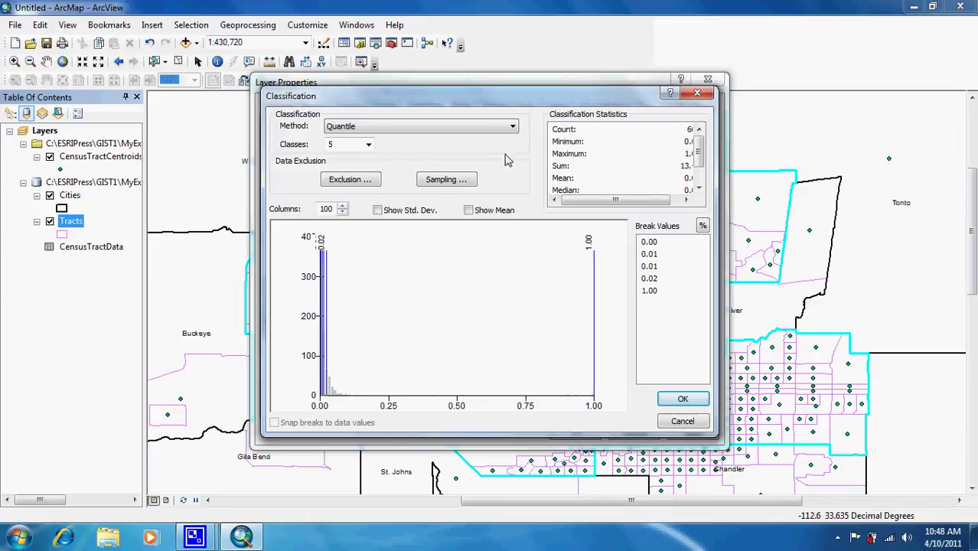
click(684, 425)
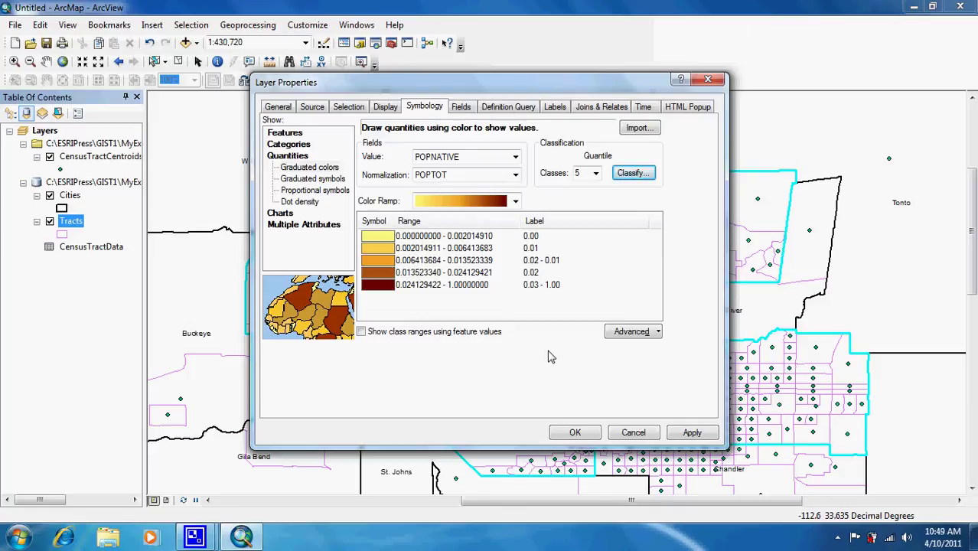
click(564, 225)
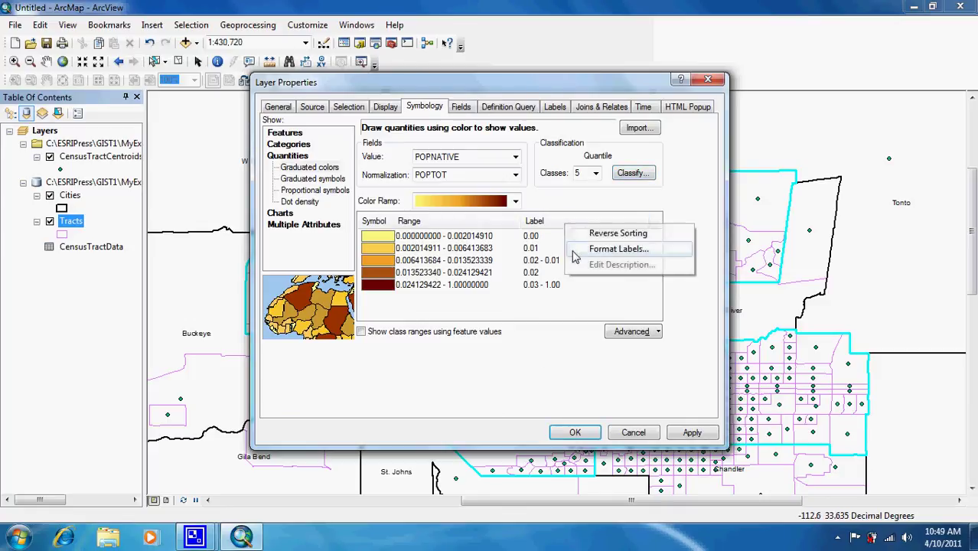
click(612, 249)
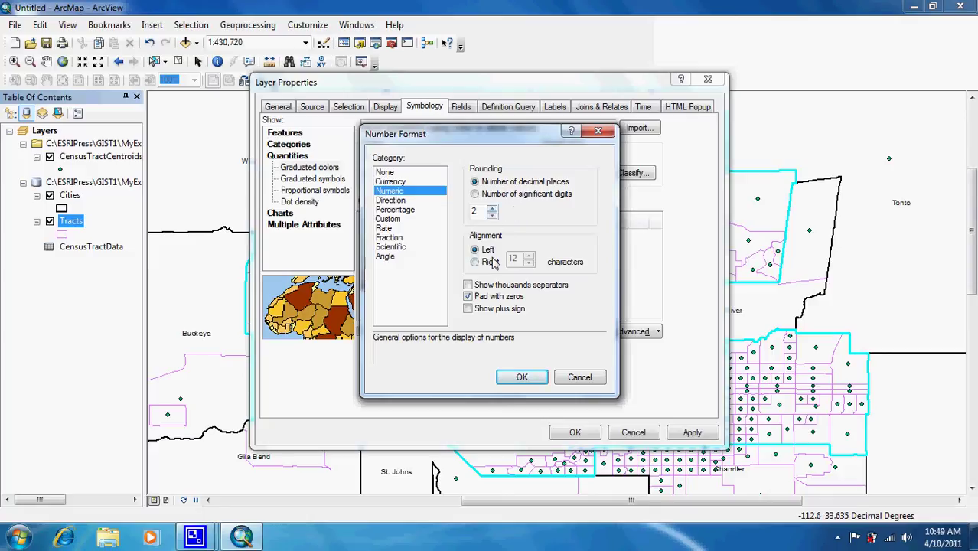
click(521, 376)
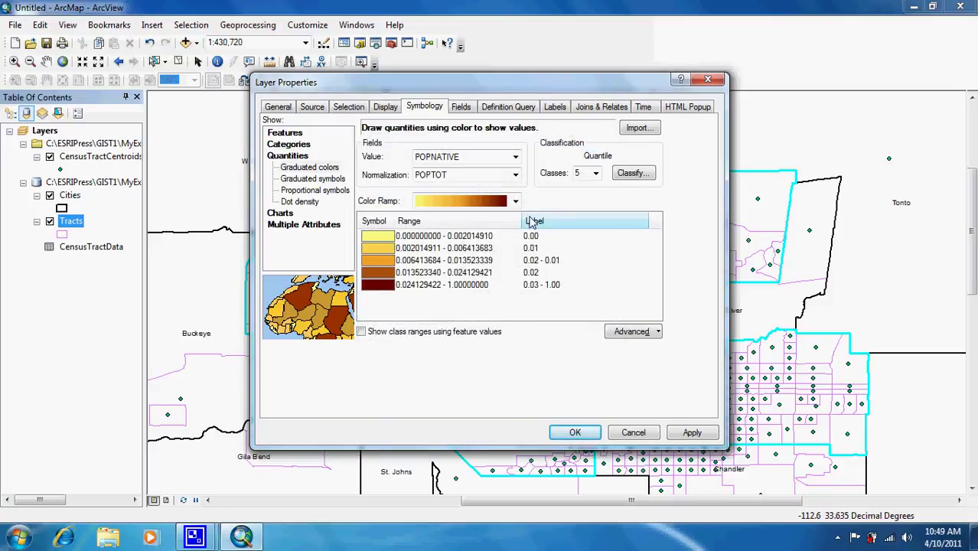
Change the Tracts symbology value field to POPHISP and set its classification method to Quantile
click(490, 158)
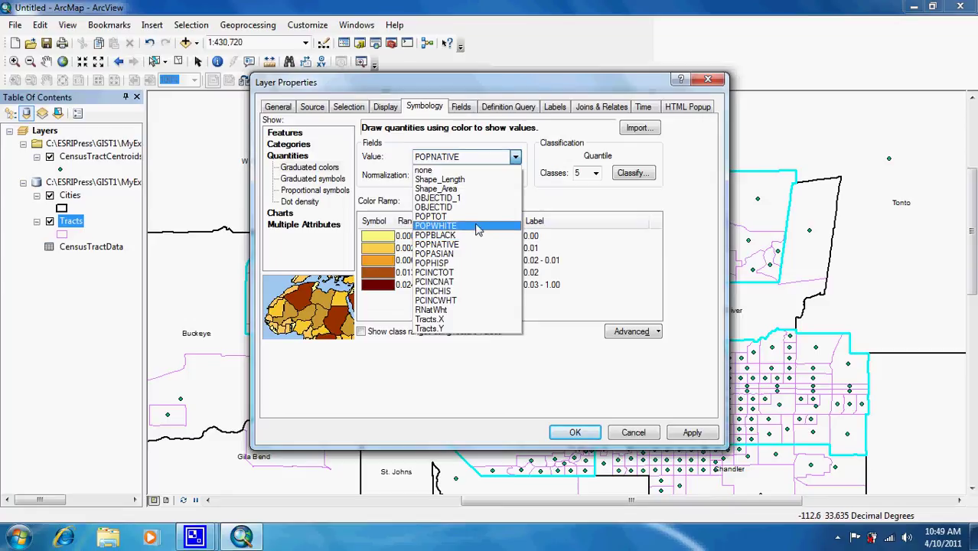
click(468, 263)
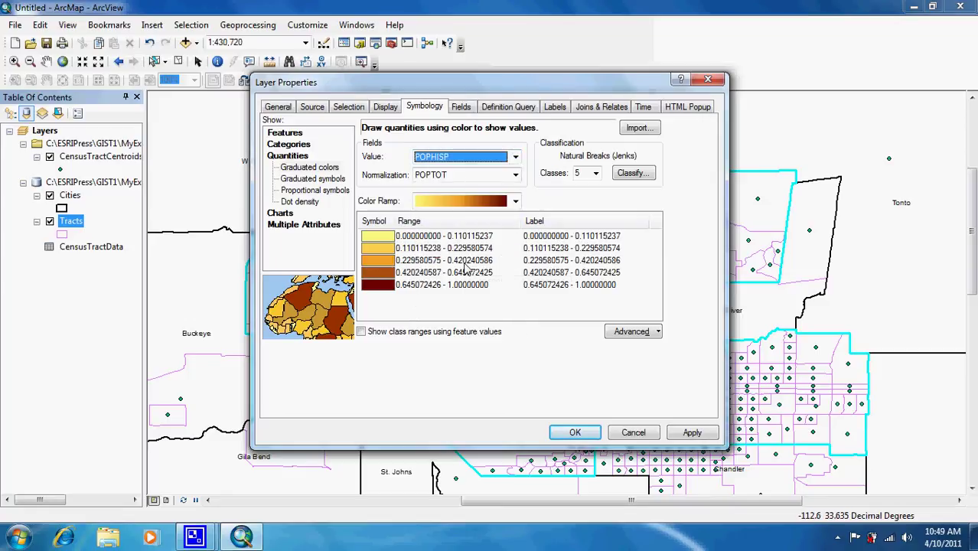
click(632, 173)
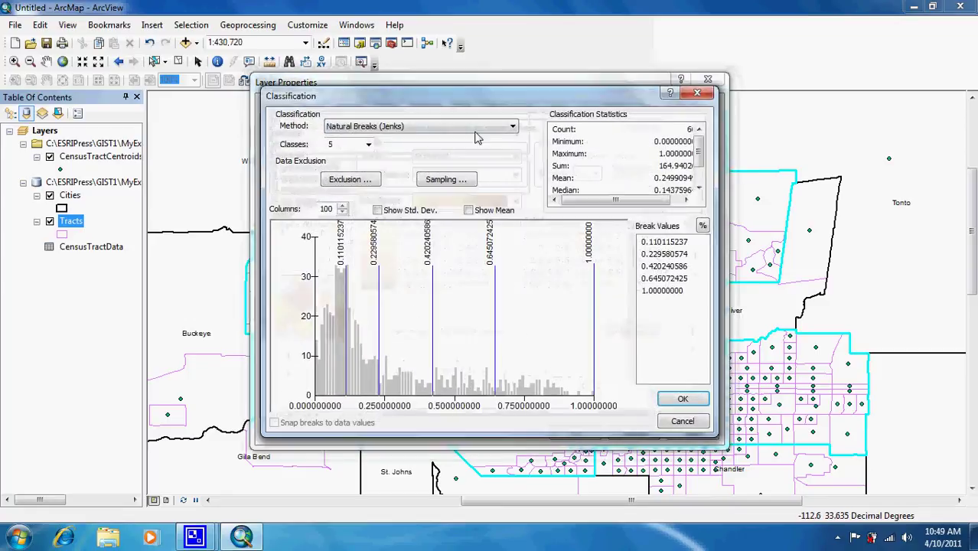
click(466, 136)
click(444, 168)
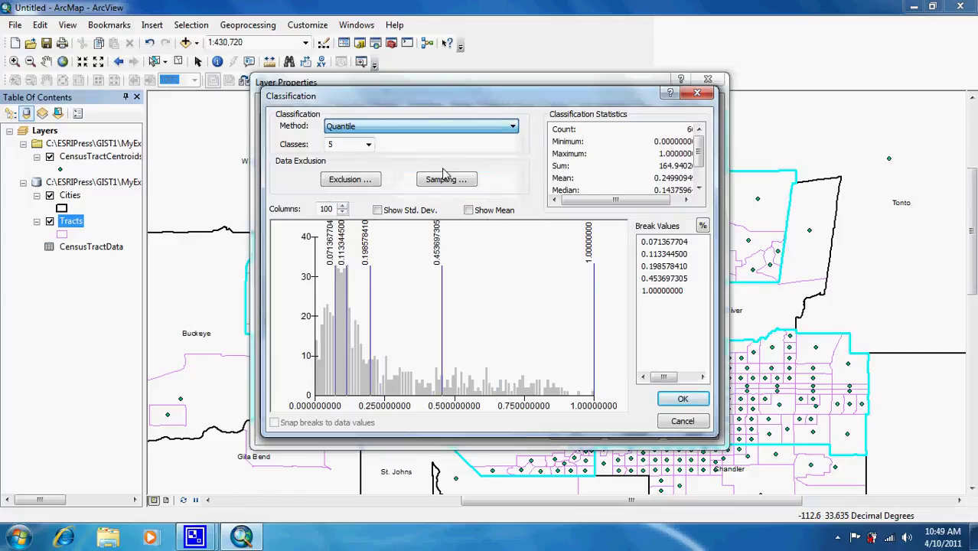
click(691, 404)
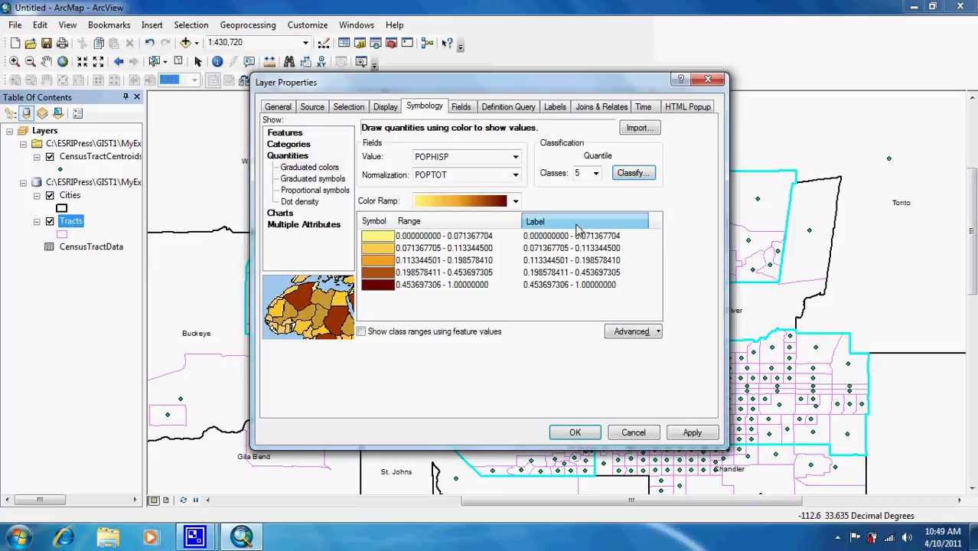
Format the POPHISP class labels with two decimal places and apply the symbology to the Tracts layer
right_click(579, 230)
click(650, 250)
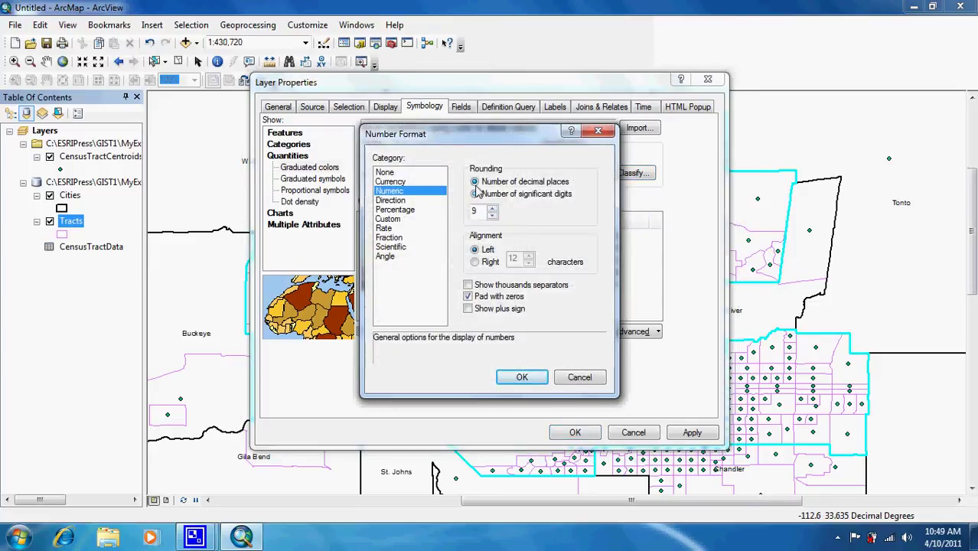
click(492, 216)
click(492, 216)
click(491, 216)
click(492, 216)
click(492, 217)
click(492, 217)
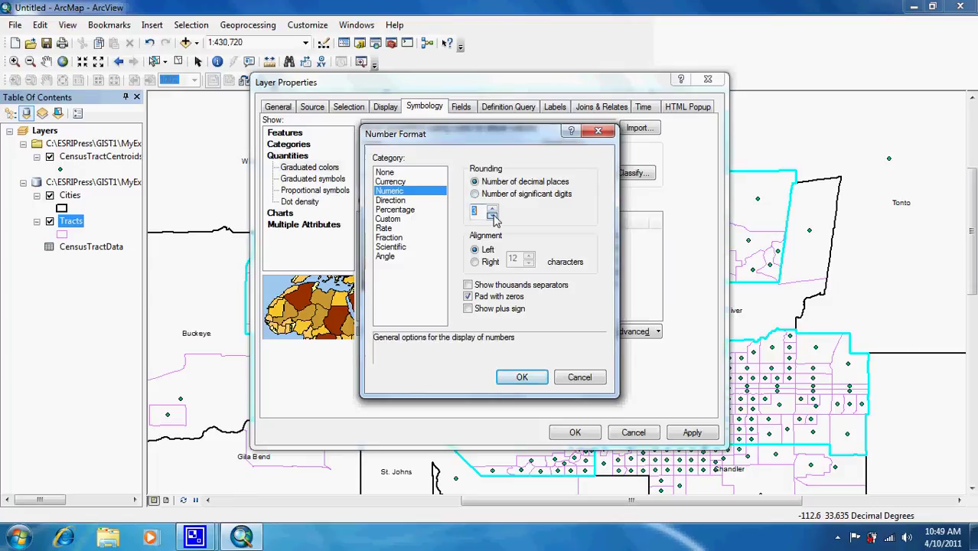
click(492, 216)
click(523, 379)
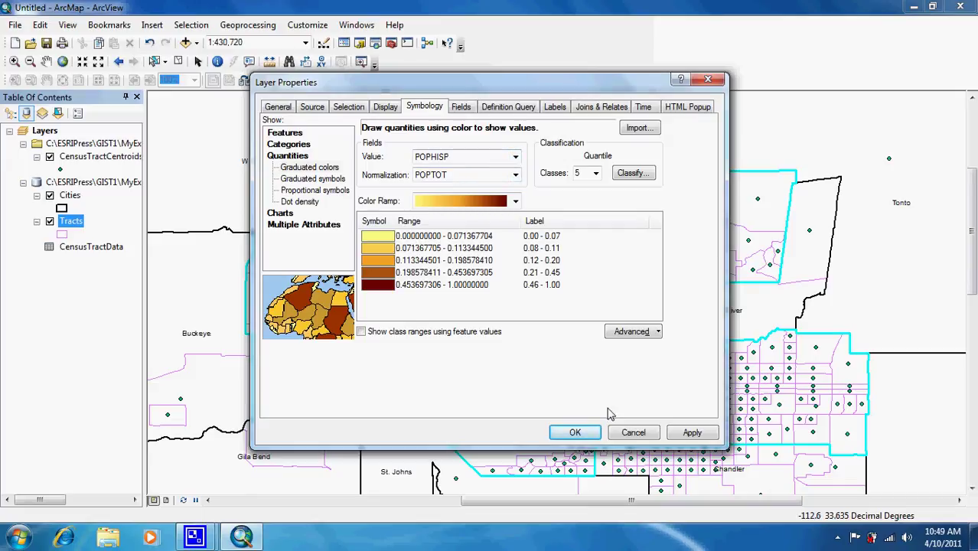
click(579, 433)
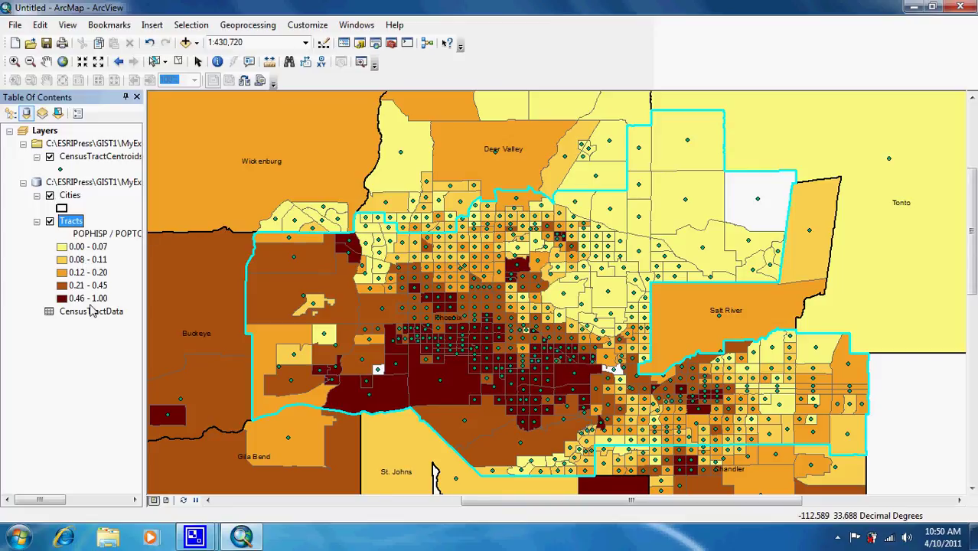
Reformat the Tracts class labels as percentages, treating the numbers as fractions adjusted to show a percentage
click(73, 222)
double_click(73, 222)
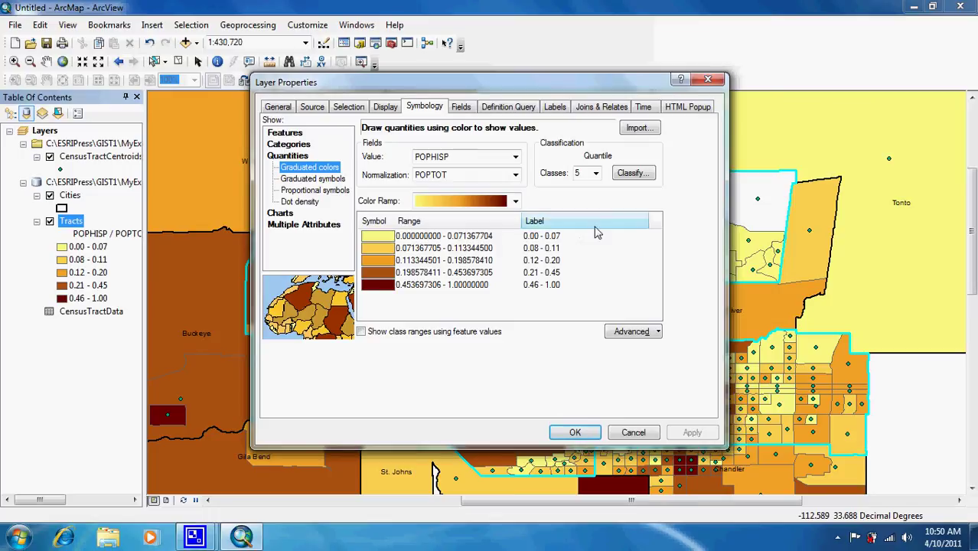
right_click(603, 220)
click(620, 246)
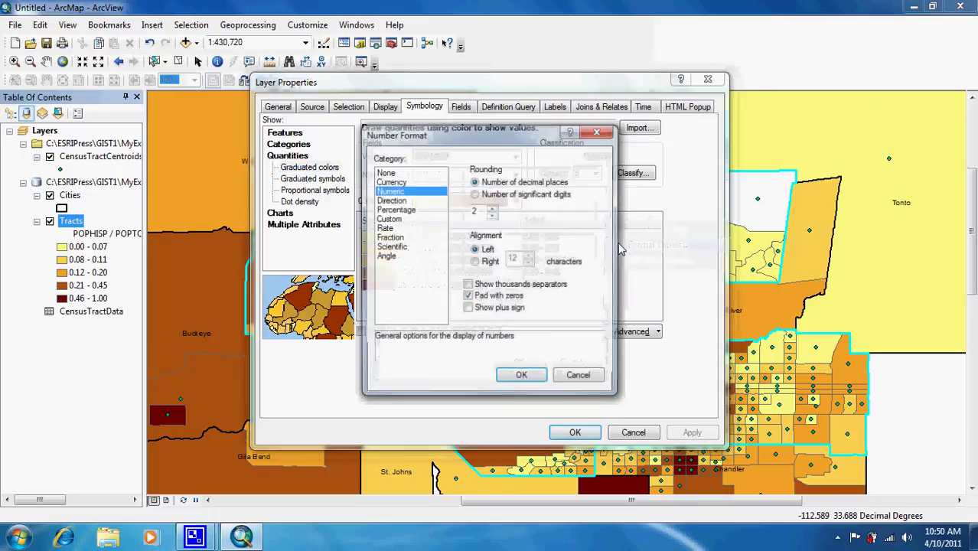
click(414, 209)
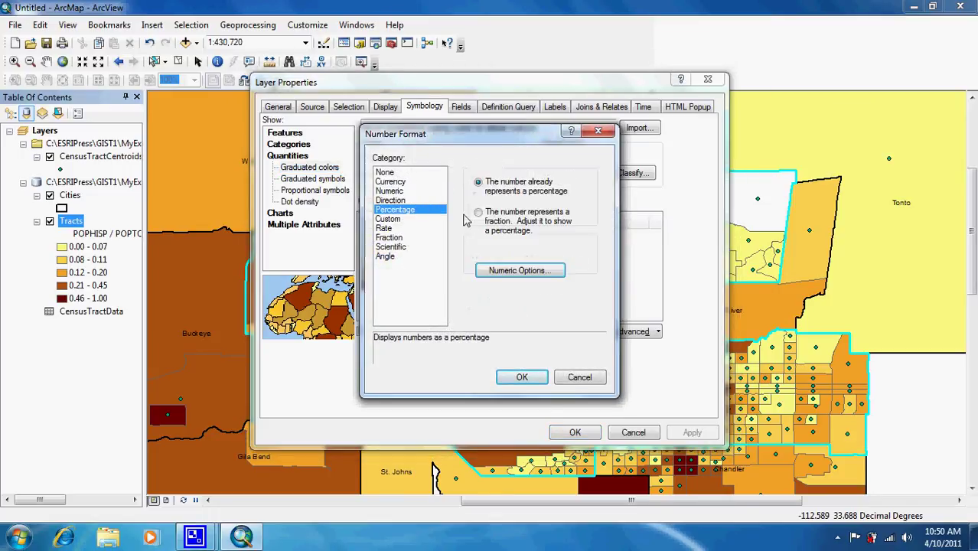
click(478, 214)
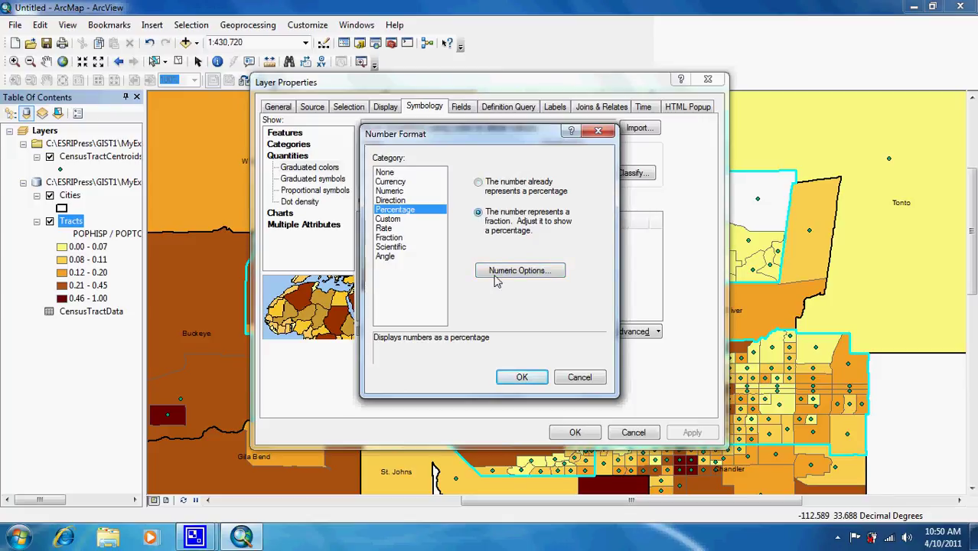
click(523, 378)
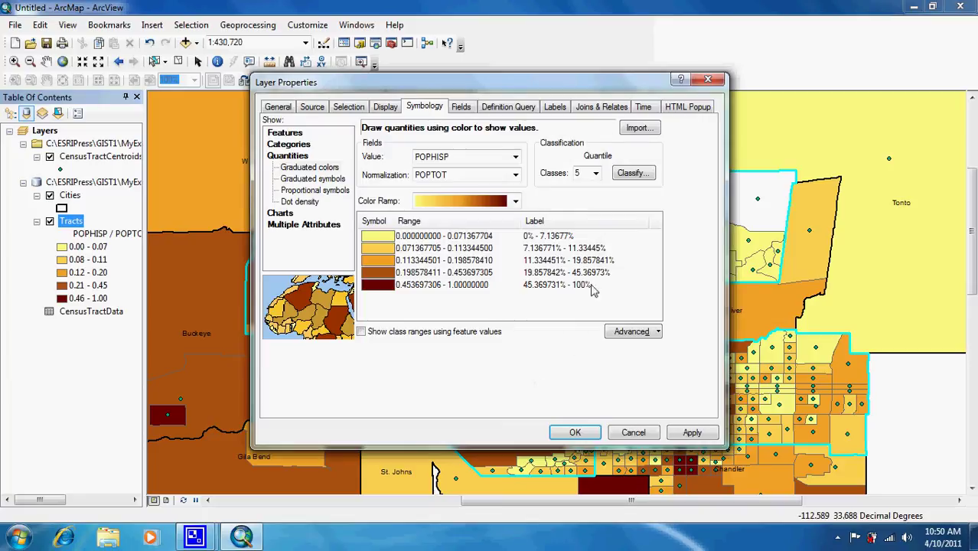
Set the Tracts class labels to the Numeric format with two decimal places, without zero padding, and apply the symbology
right_click(566, 220)
click(585, 241)
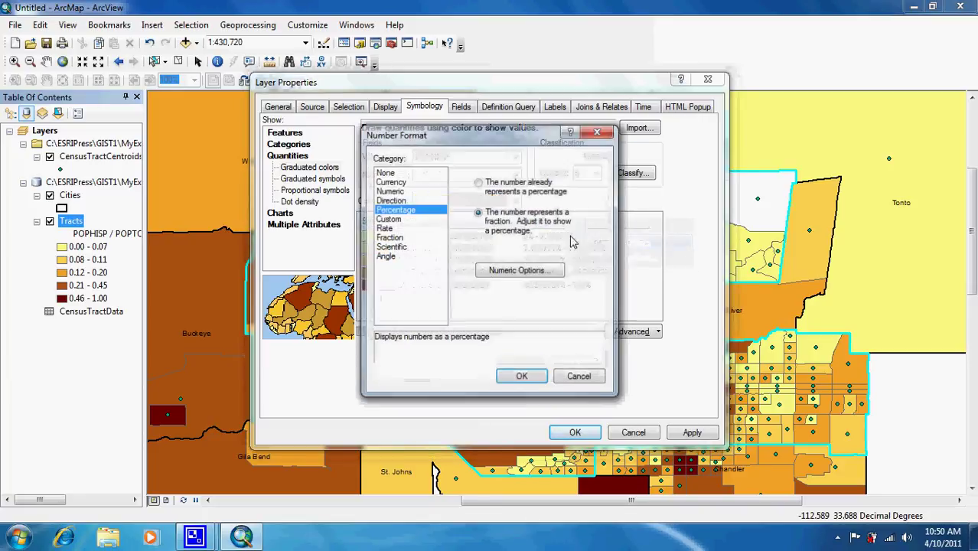
click(403, 191)
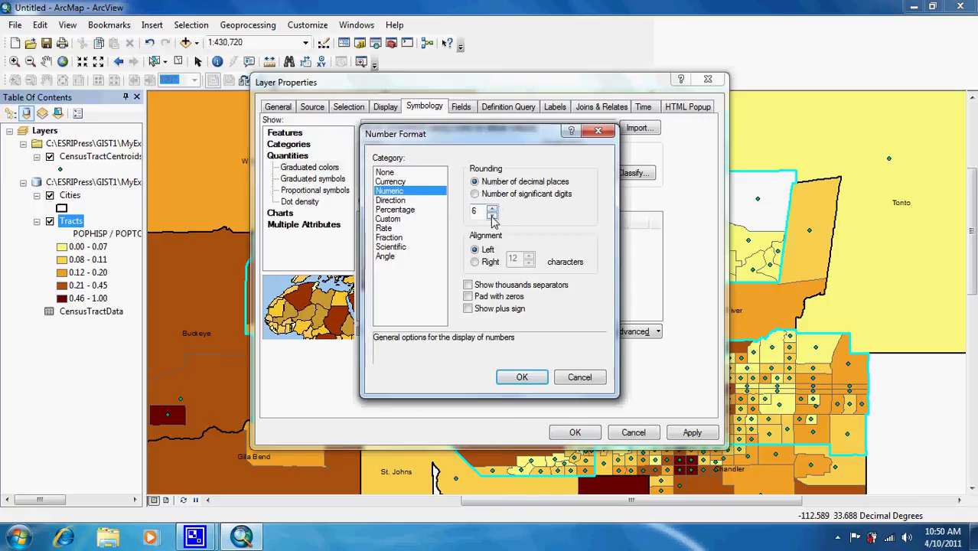
click(492, 216)
click(492, 216)
click(524, 377)
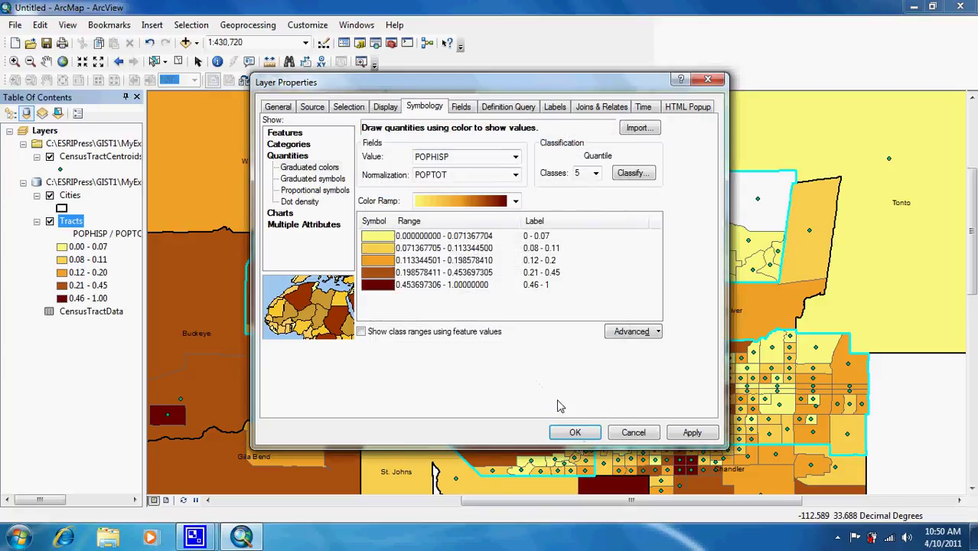
click(575, 432)
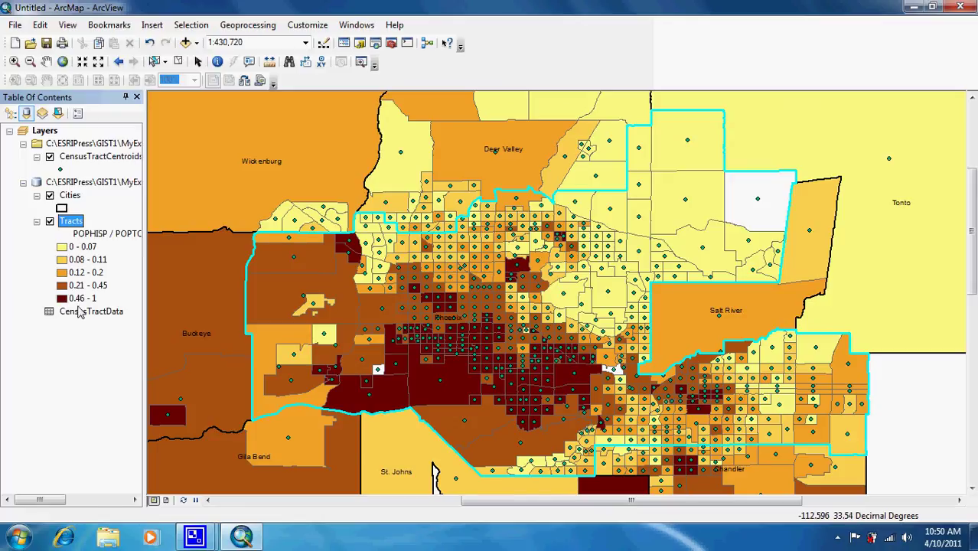
Symbolize the CensusTractCentroids layer with graduated symbols sized from 2 to 10, using PCINCTOT as the value field
right_click(83, 161)
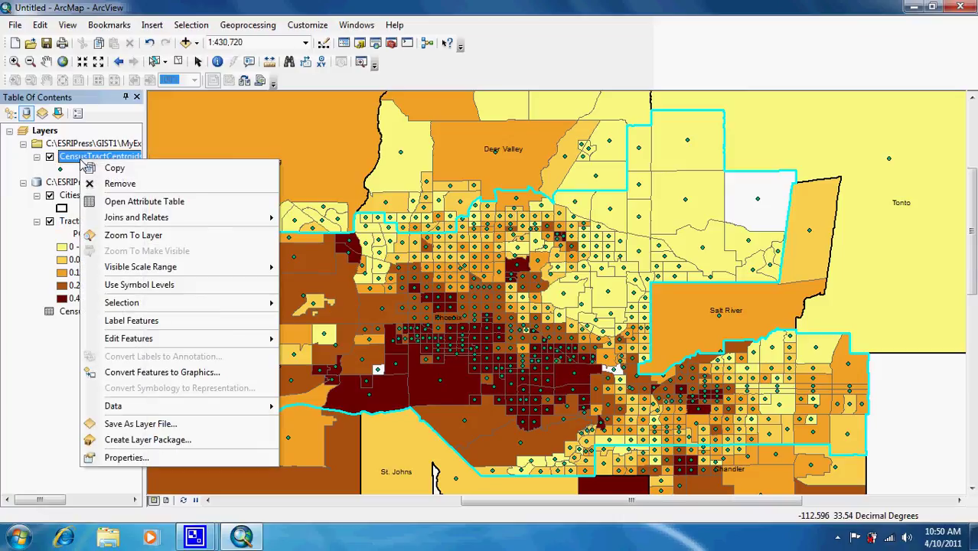
click(131, 459)
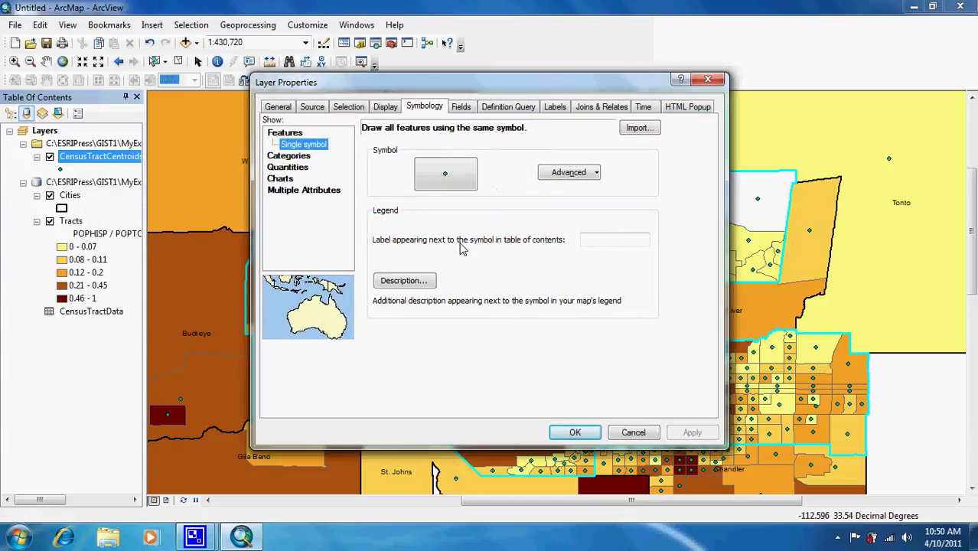
click(288, 167)
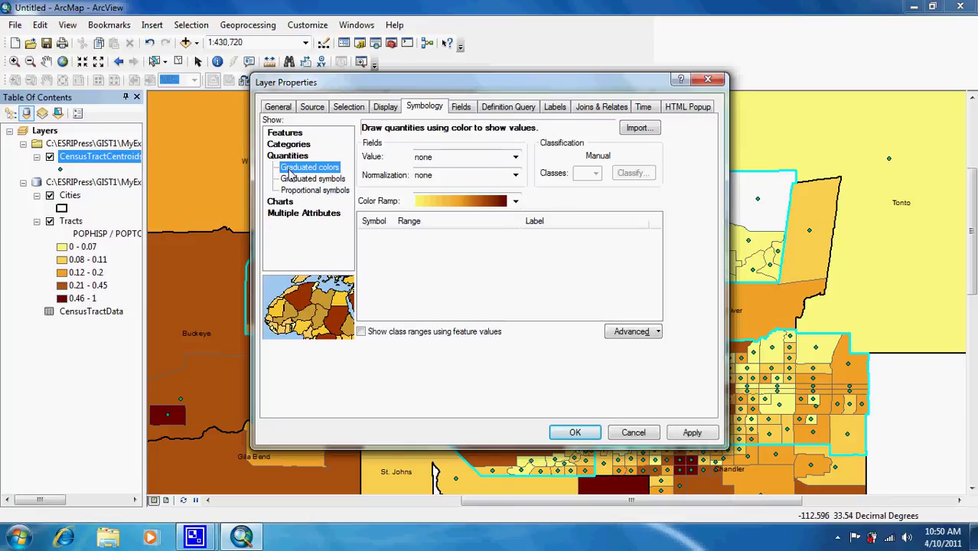
click(296, 179)
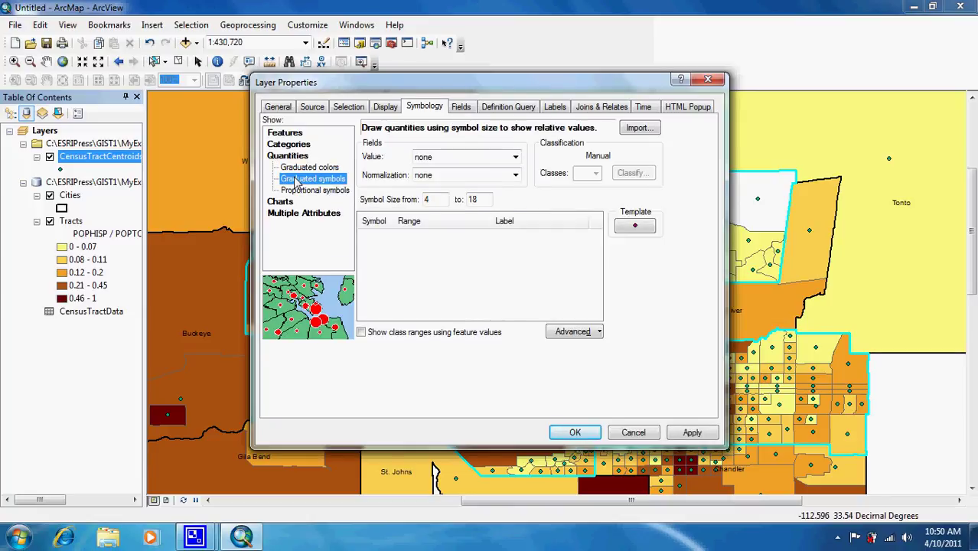
click(440, 204)
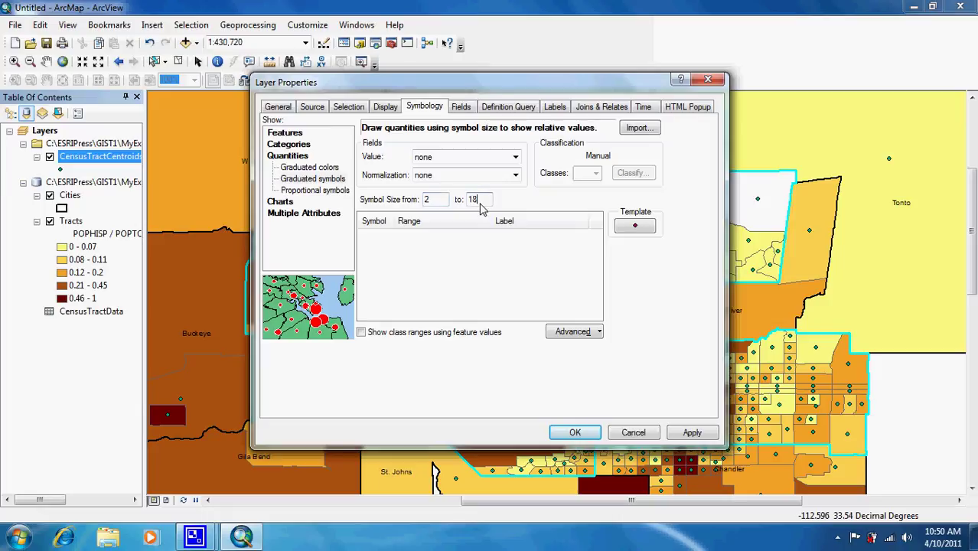
click(508, 158)
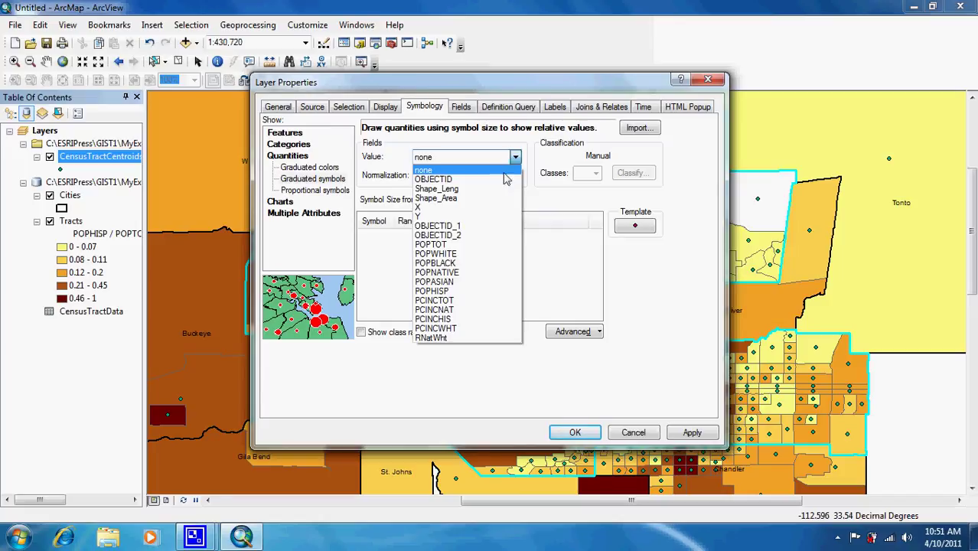
click(484, 300)
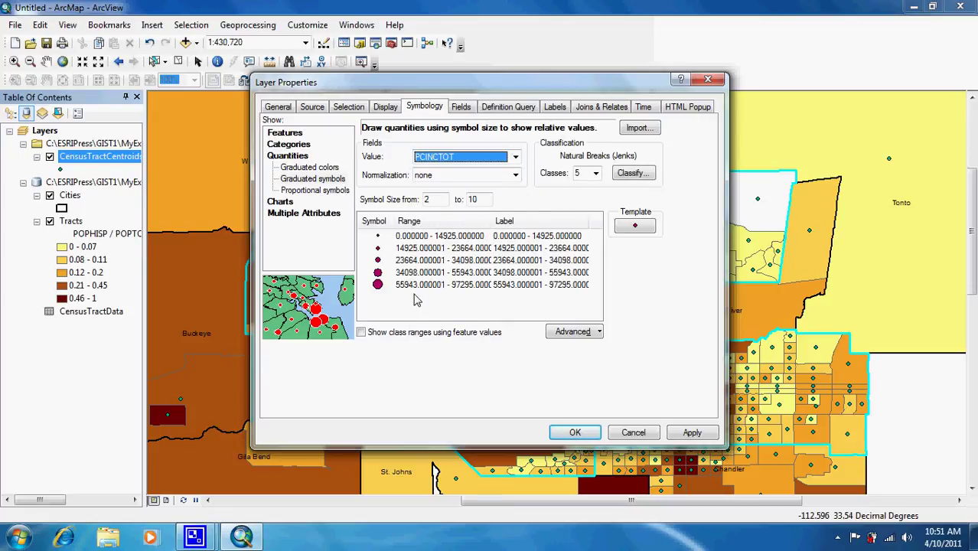
Change the template symbol of the CensusTractCentroids graduated symbols to the green Circle 2
click(632, 228)
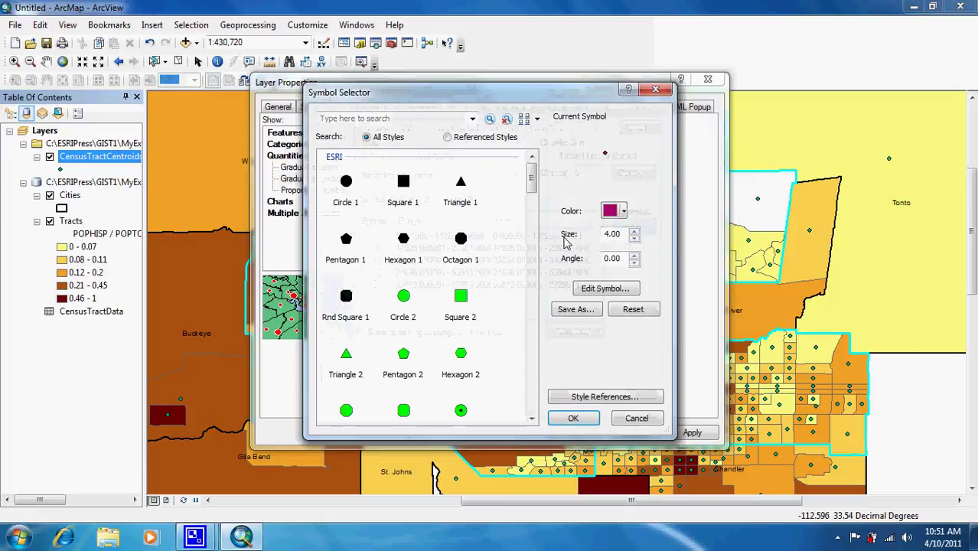
click(418, 300)
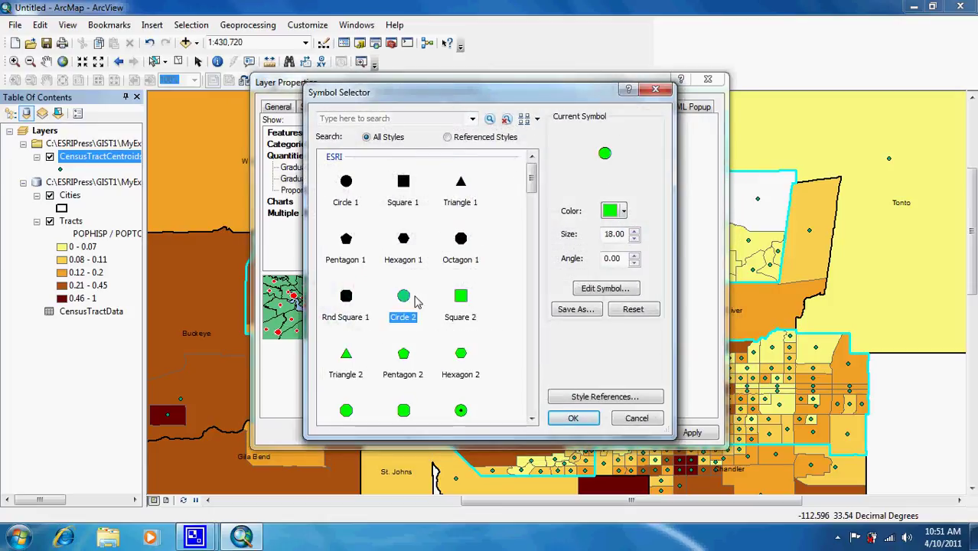
click(573, 418)
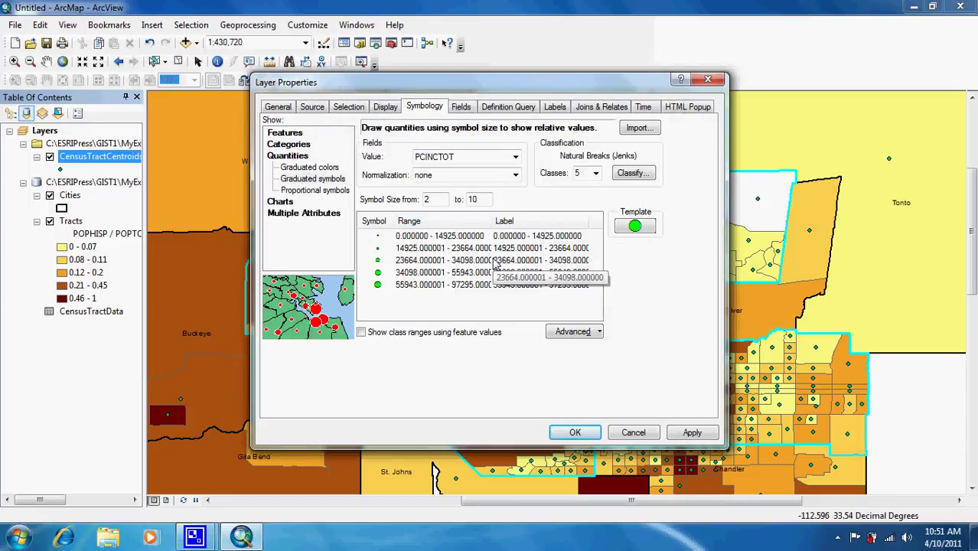
Classify the PCINCTOT values of the centroids into 4 classes using the Quantile method
click(644, 173)
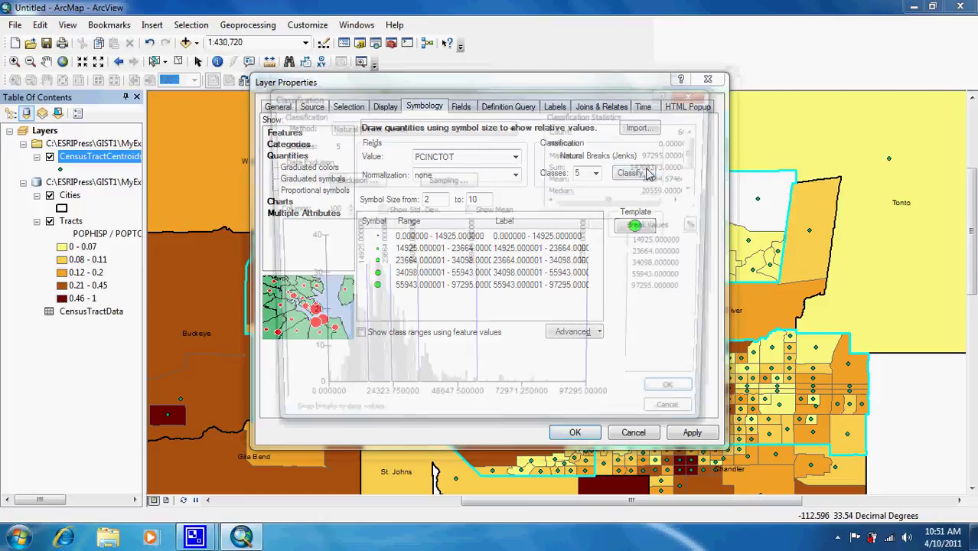
click(368, 145)
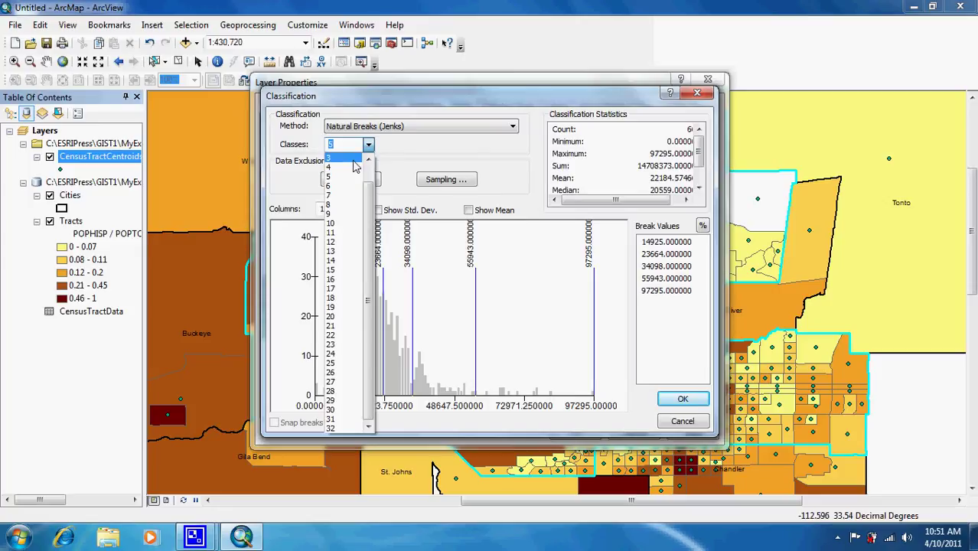
click(344, 167)
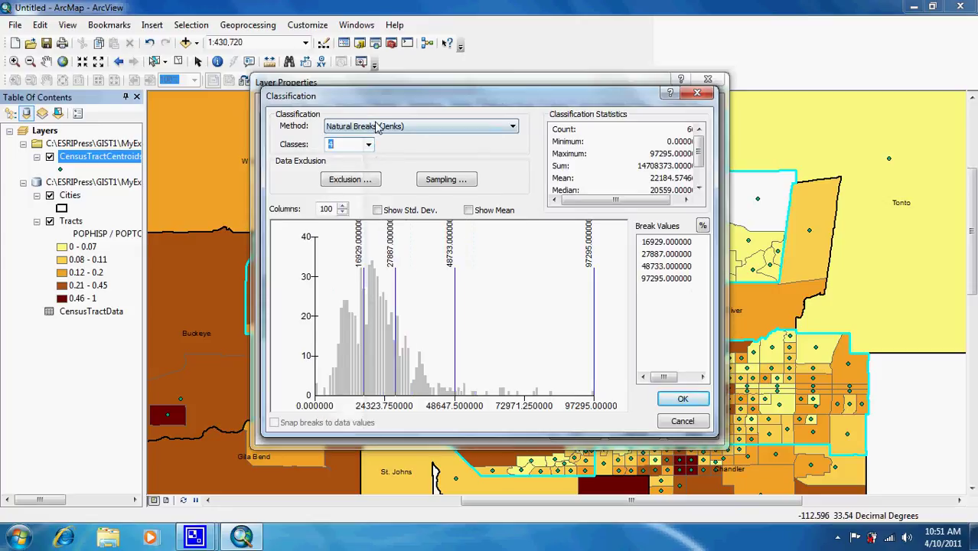
click(375, 127)
click(375, 167)
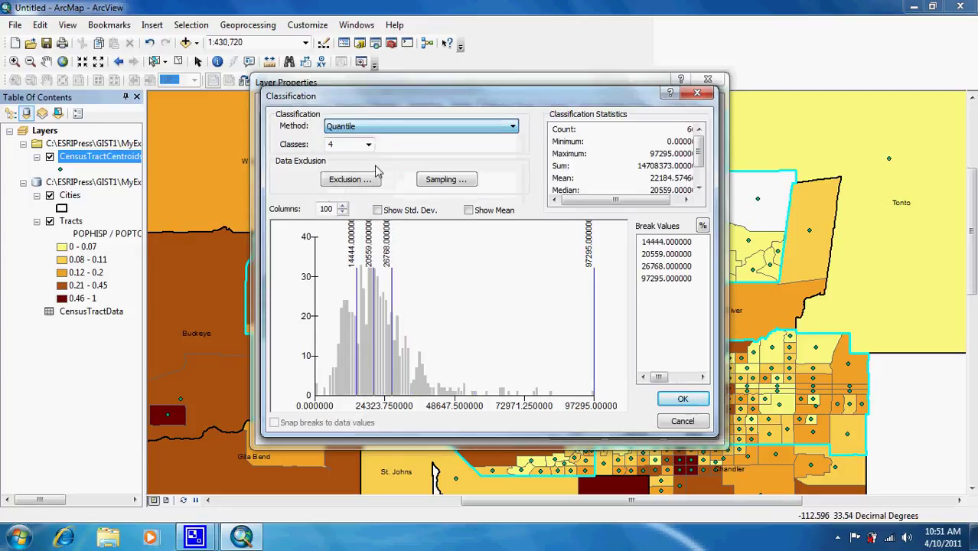
click(688, 399)
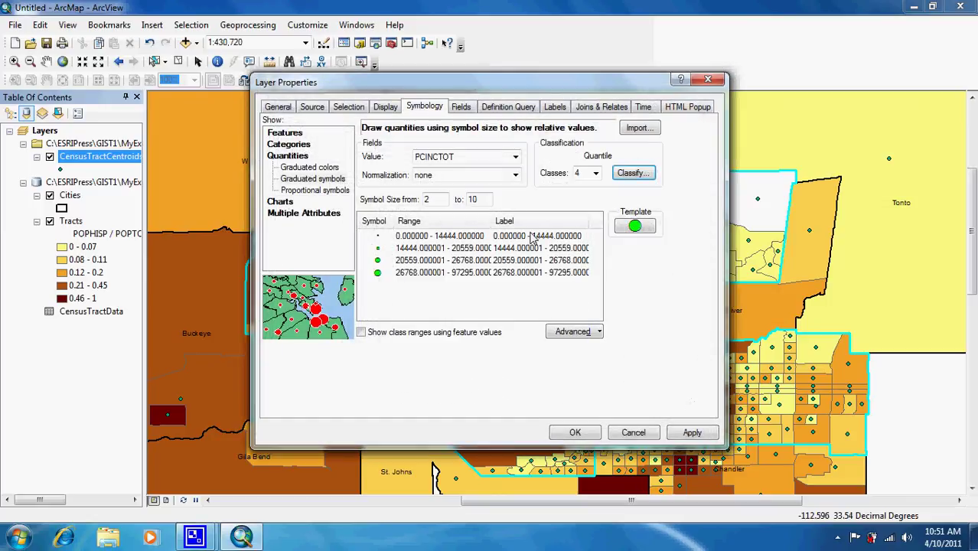
Format the PCINCTOT class labels as Numeric with 0 decimal places and apply the symbology to the CensusTractCentroids layer
click(526, 225)
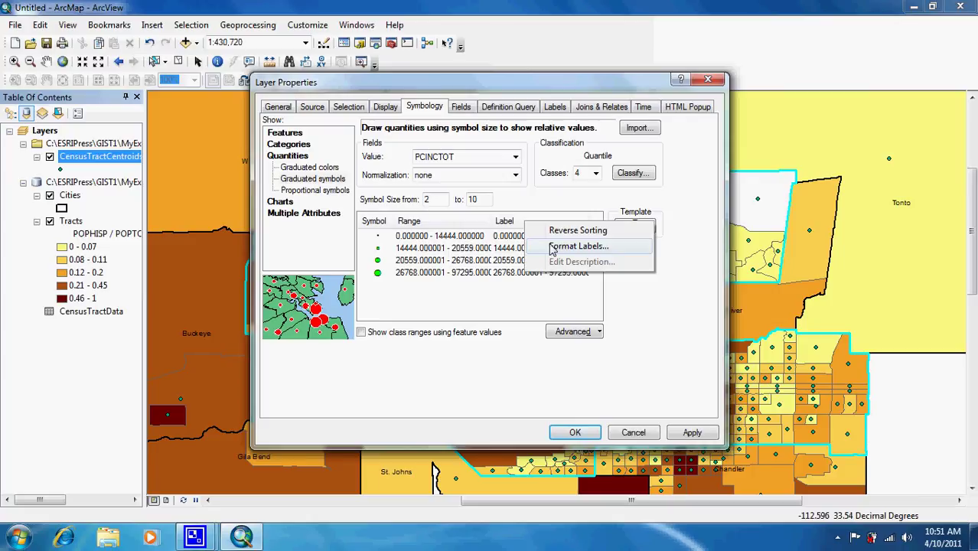
click(552, 248)
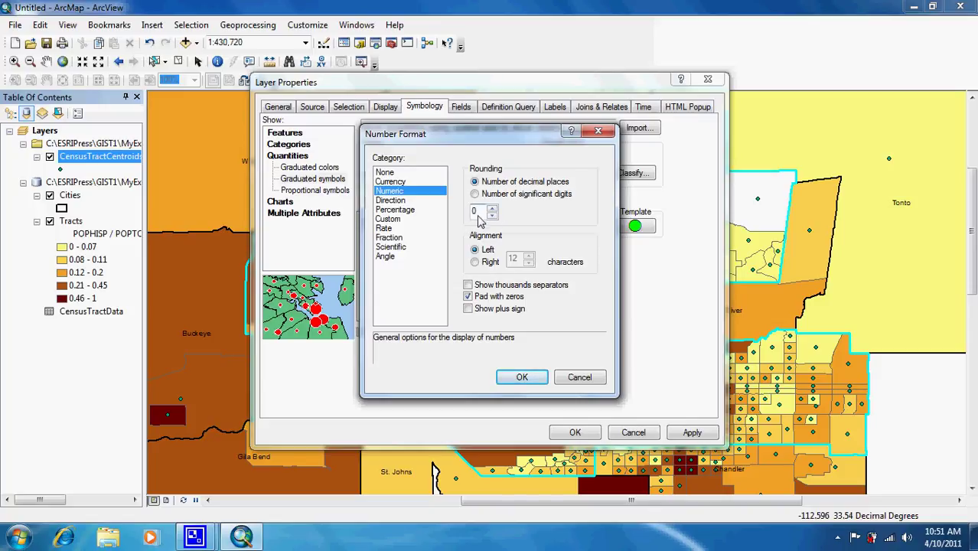
click(521, 376)
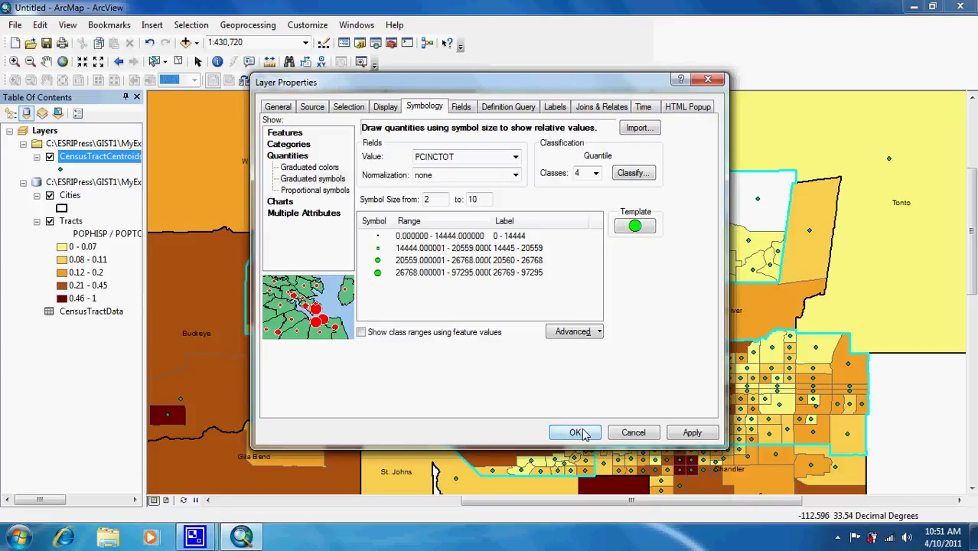
click(577, 433)
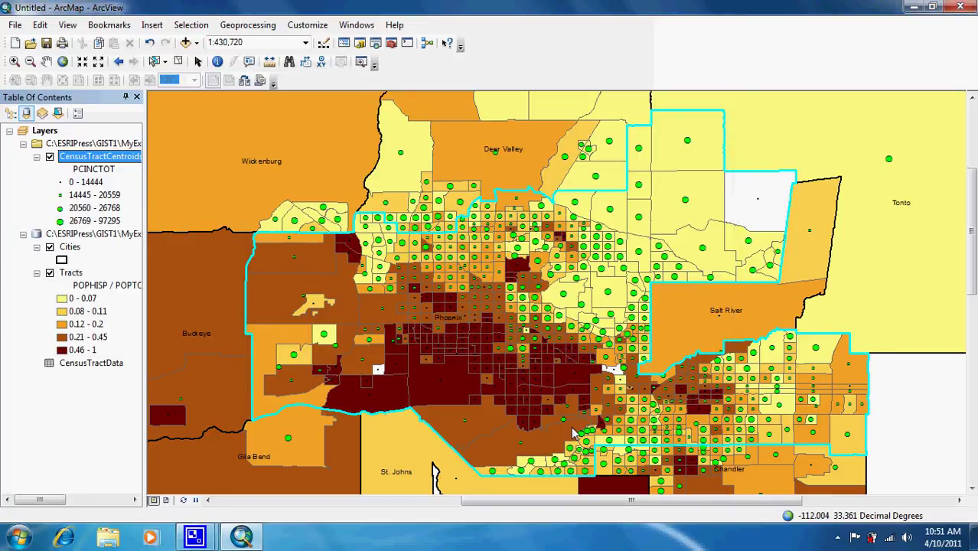